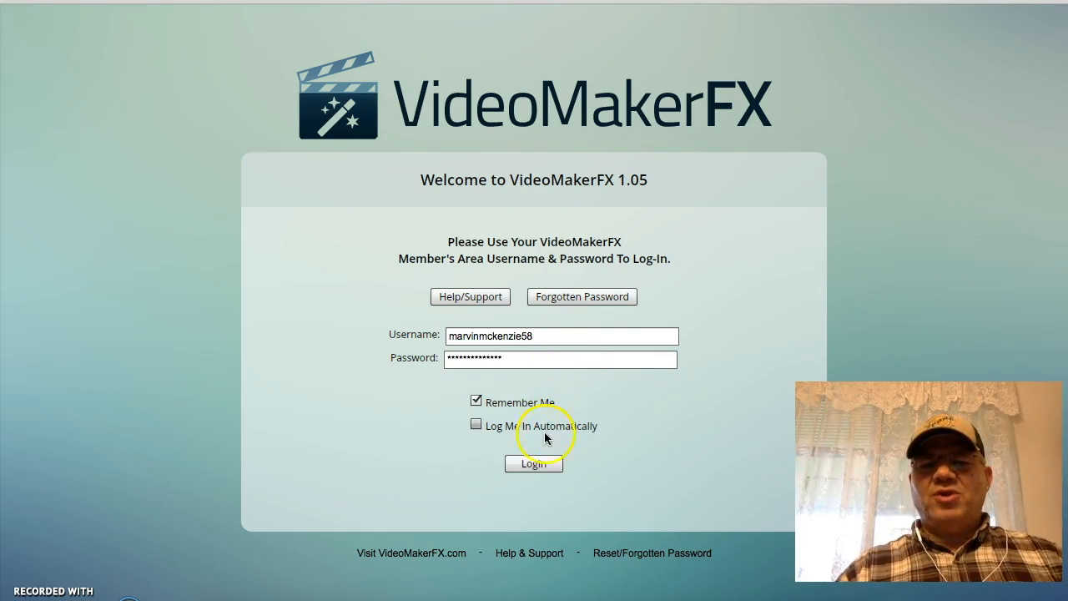
- Log in to the member area using the saved username and password
click(533, 464)
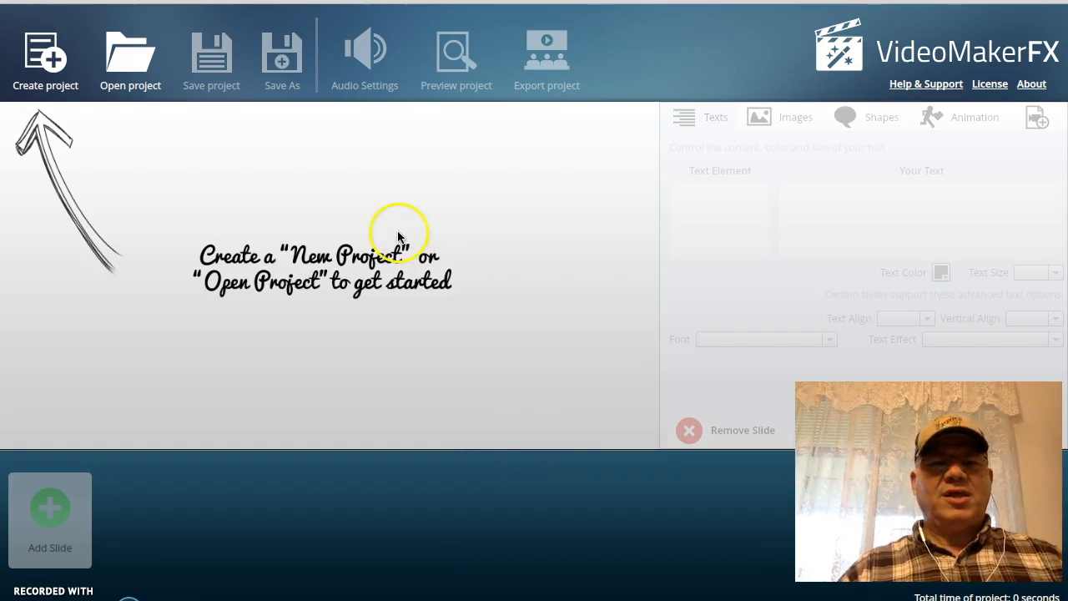
click(375, 358)
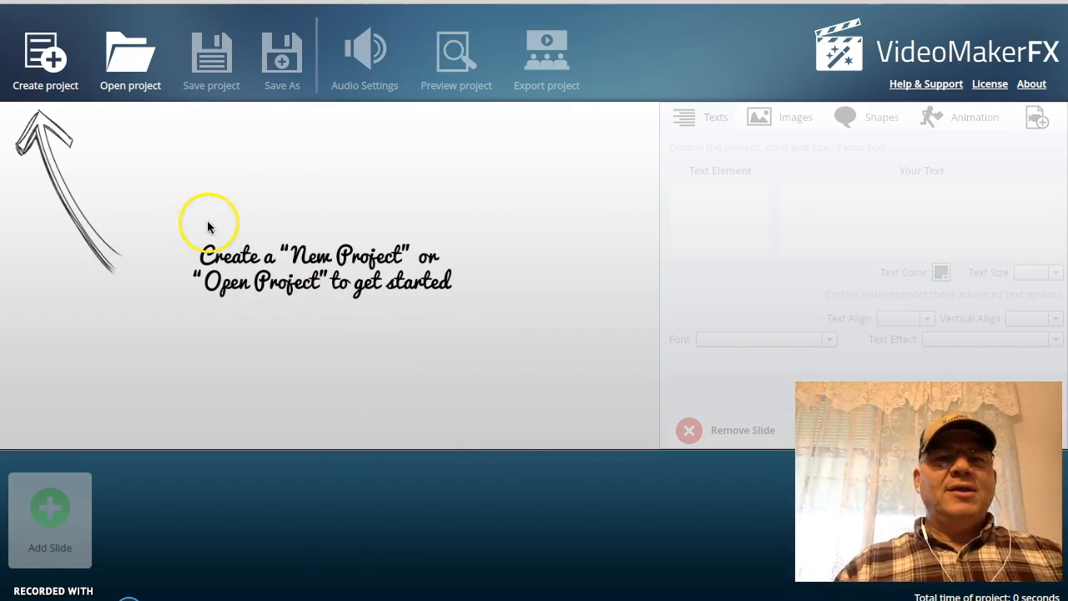
- Create a new project named testing
click(52, 62)
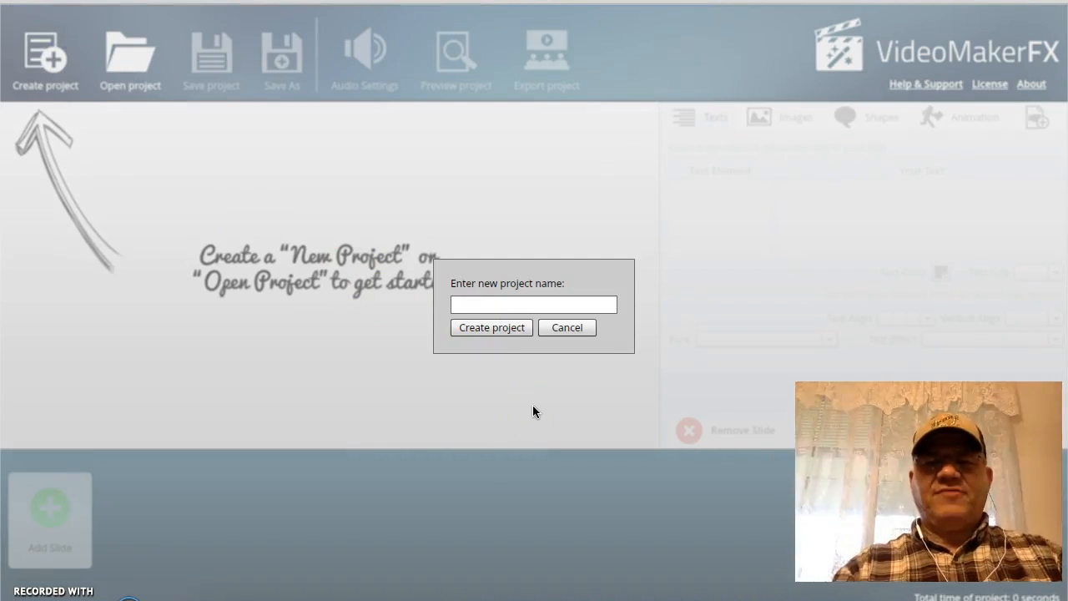
click(487, 305)
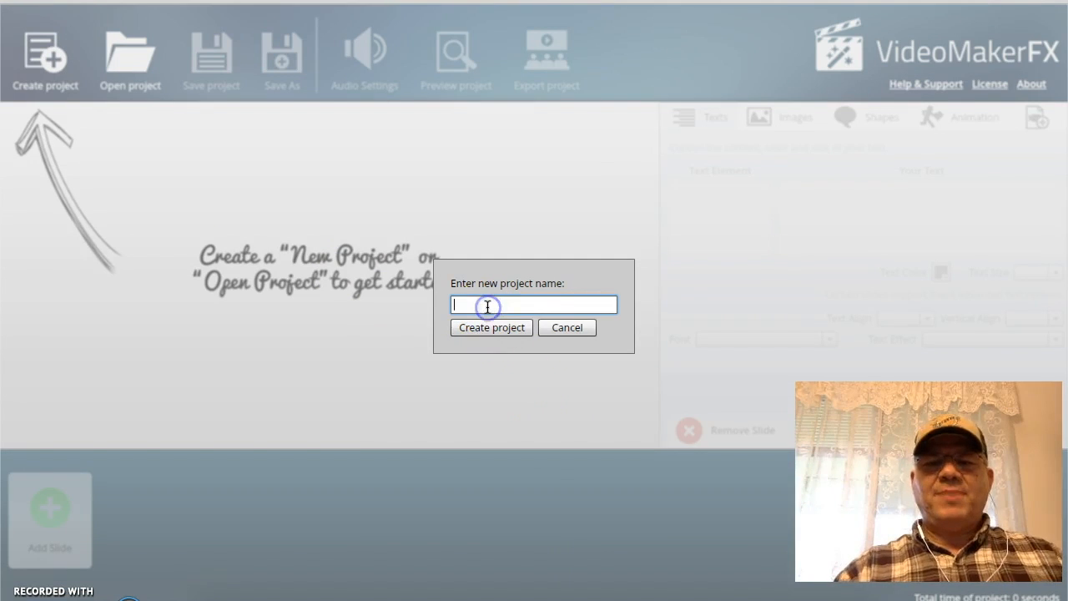
text(testing)
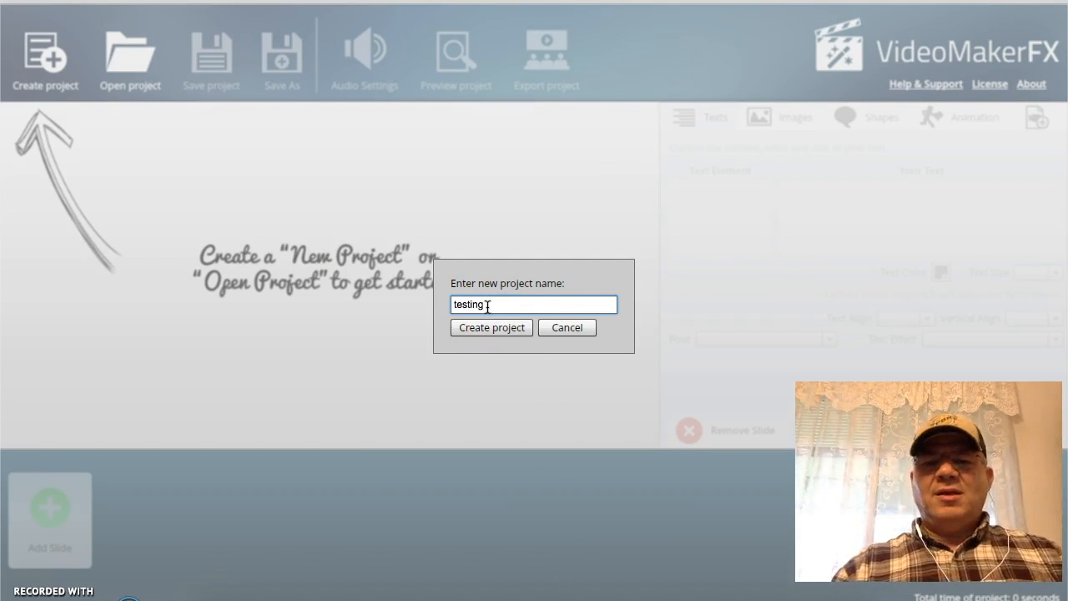
click(489, 332)
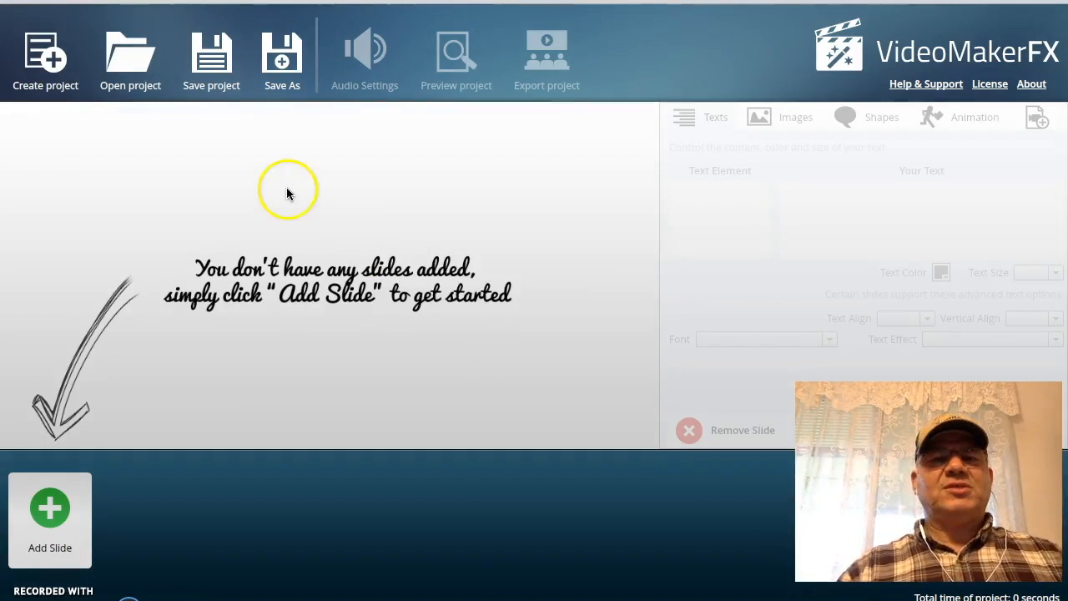
- Open the Add Slide dialog and preview the ESSENTIALS - Articles or Text theme's layouts
click(50, 509)
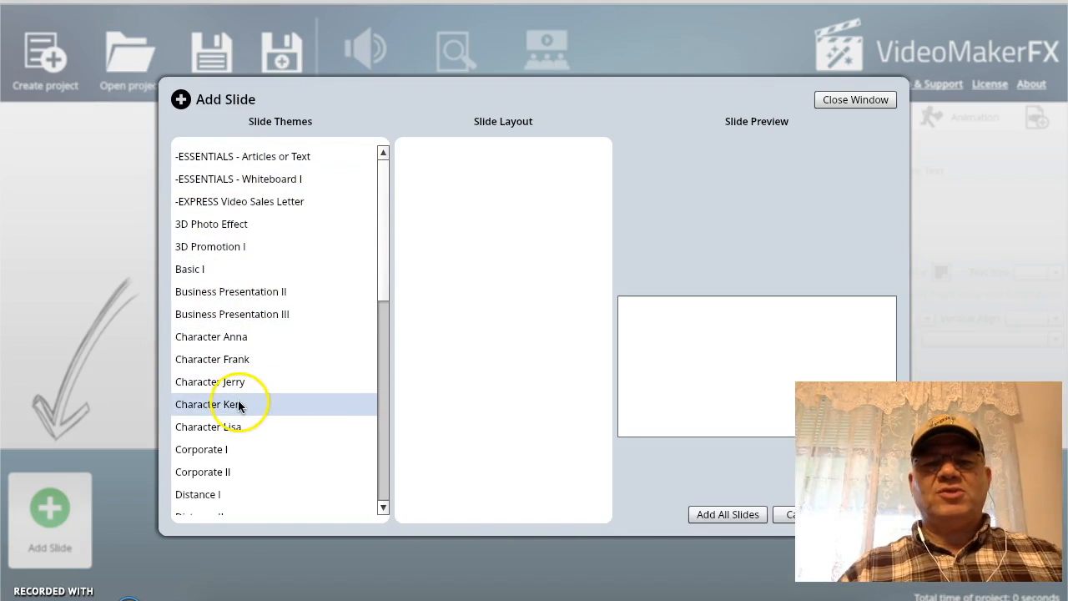
scroll(238, 400, down, 10)
scroll(237, 397, up, 10)
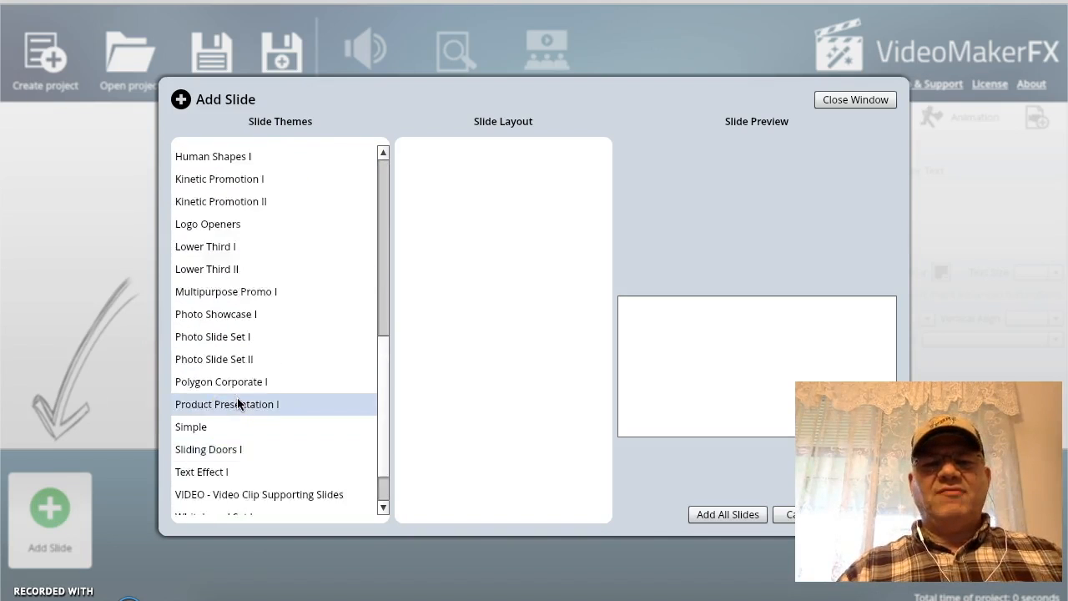
click(221, 159)
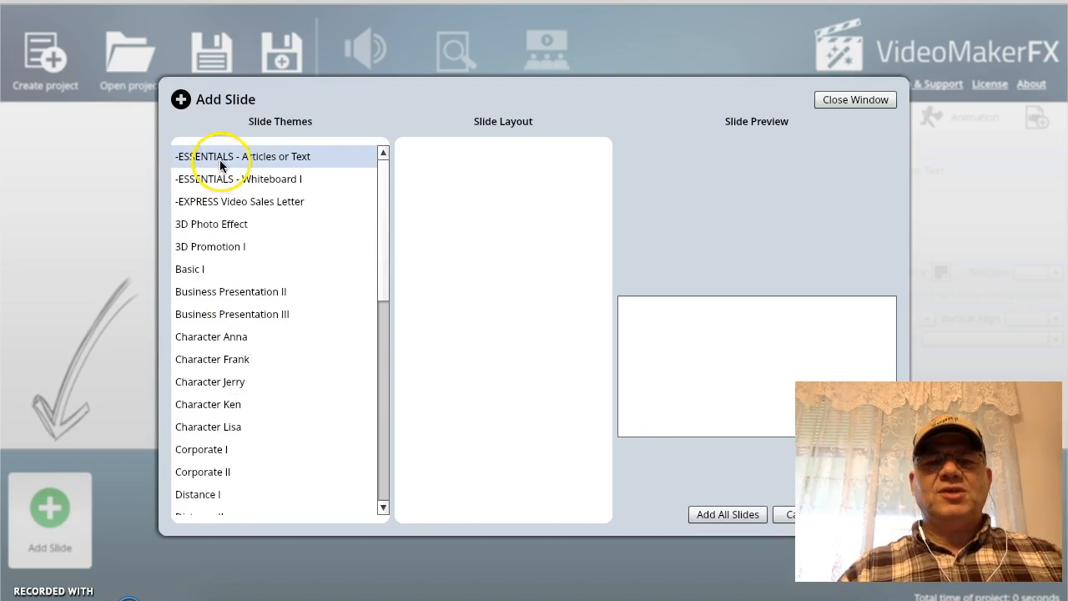
click(431, 158)
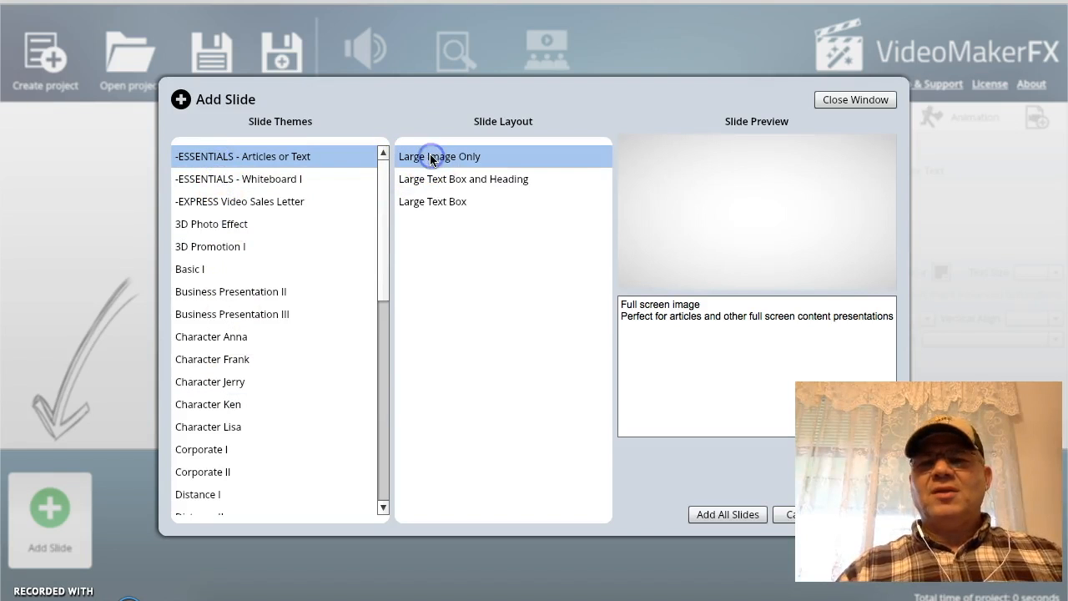
click(463, 183)
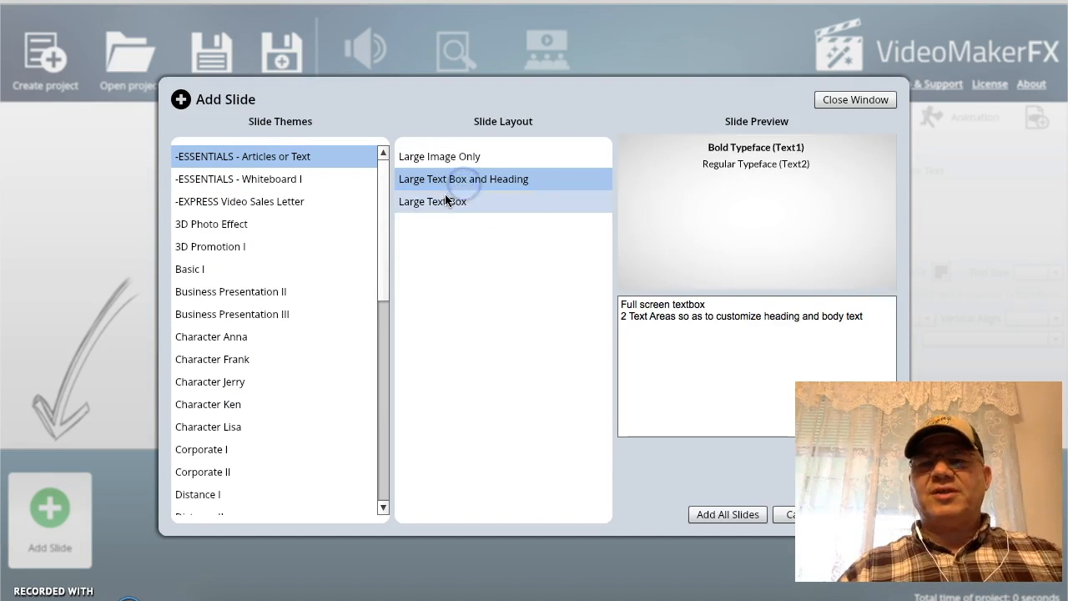
click(442, 201)
- Preview the layouts of the ESSENTIALS - Whiteboard I theme
click(242, 179)
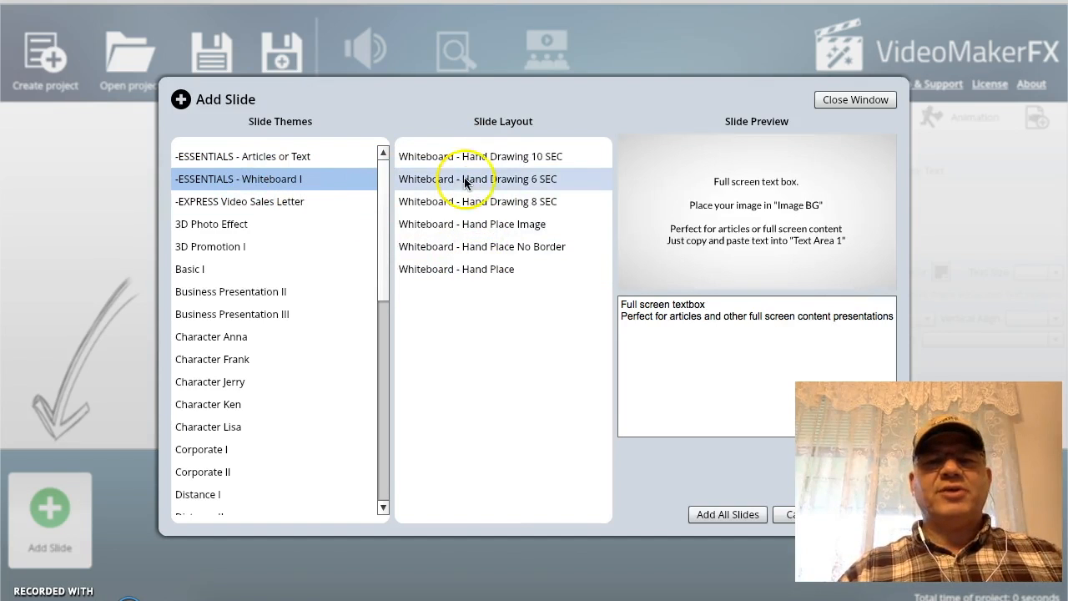
click(487, 162)
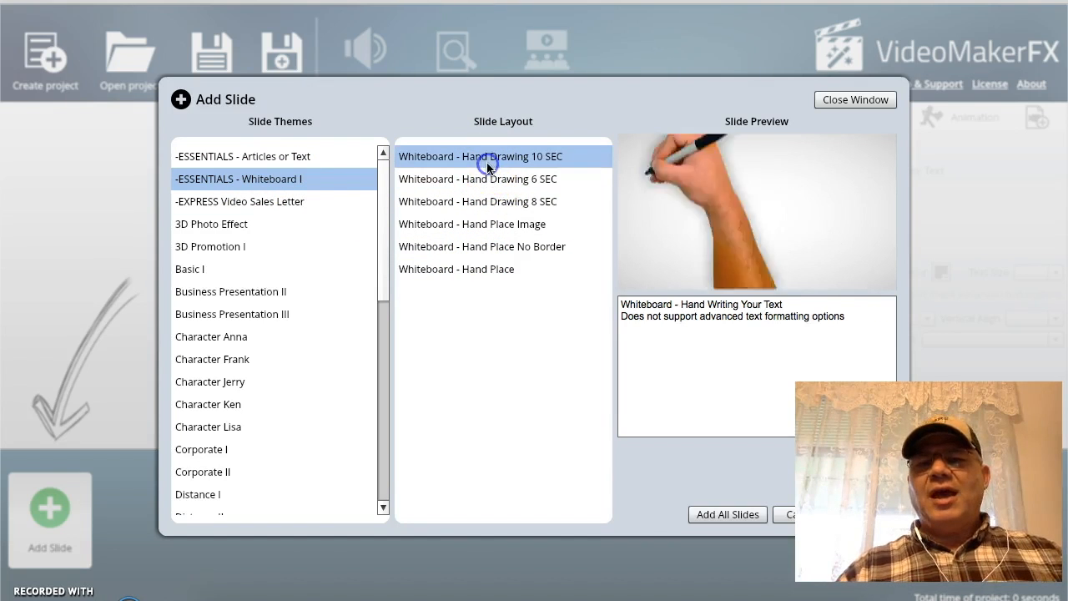
click(468, 267)
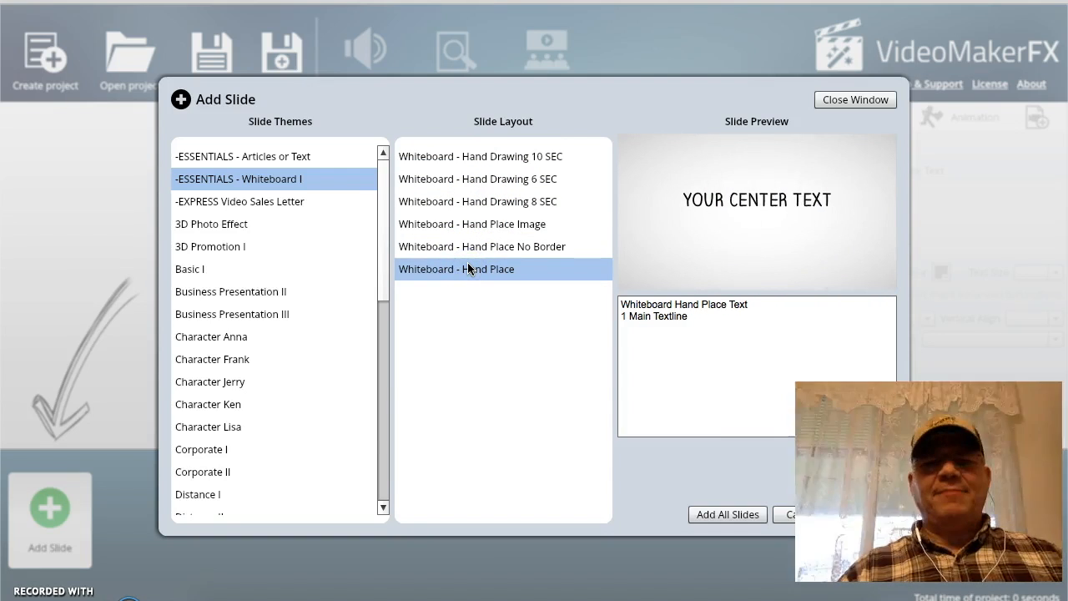
click(411, 247)
click(416, 221)
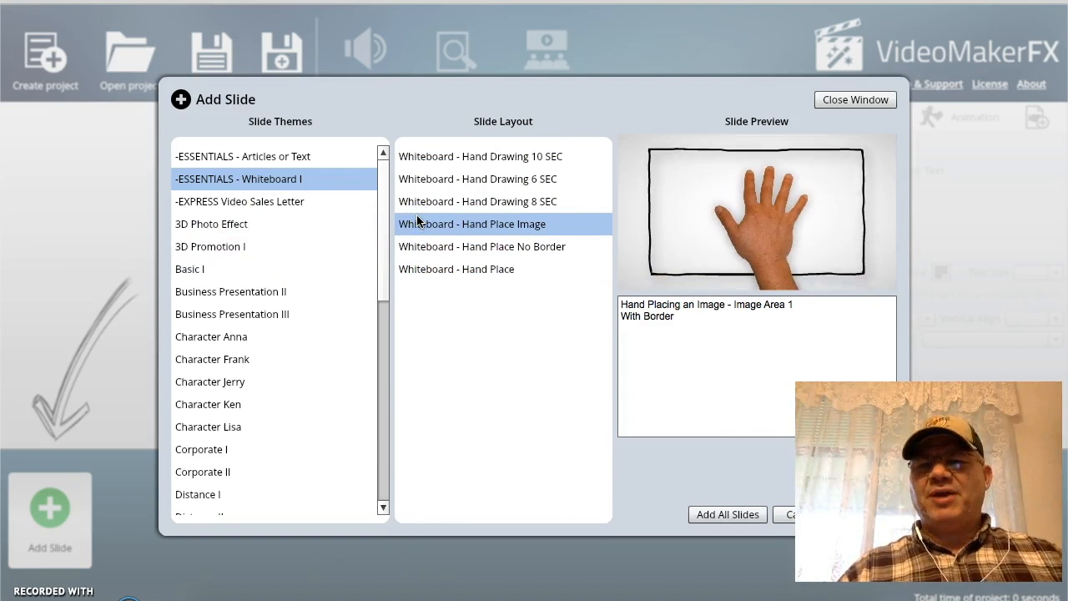
- Preview the three layouts of the 3D Photo Effect theme
click(213, 225)
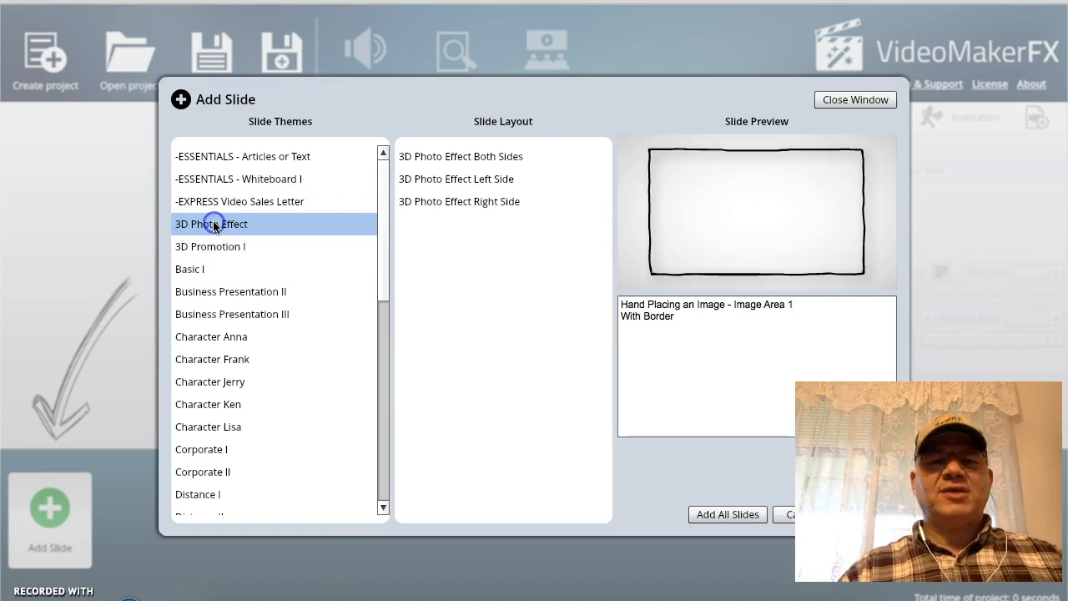
click(417, 158)
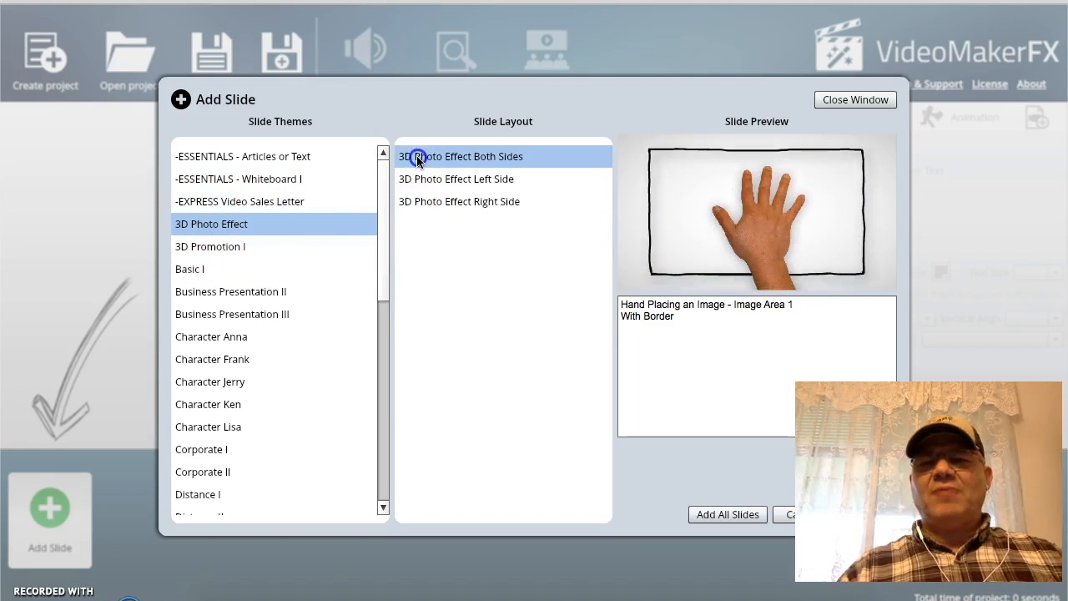
click(439, 183)
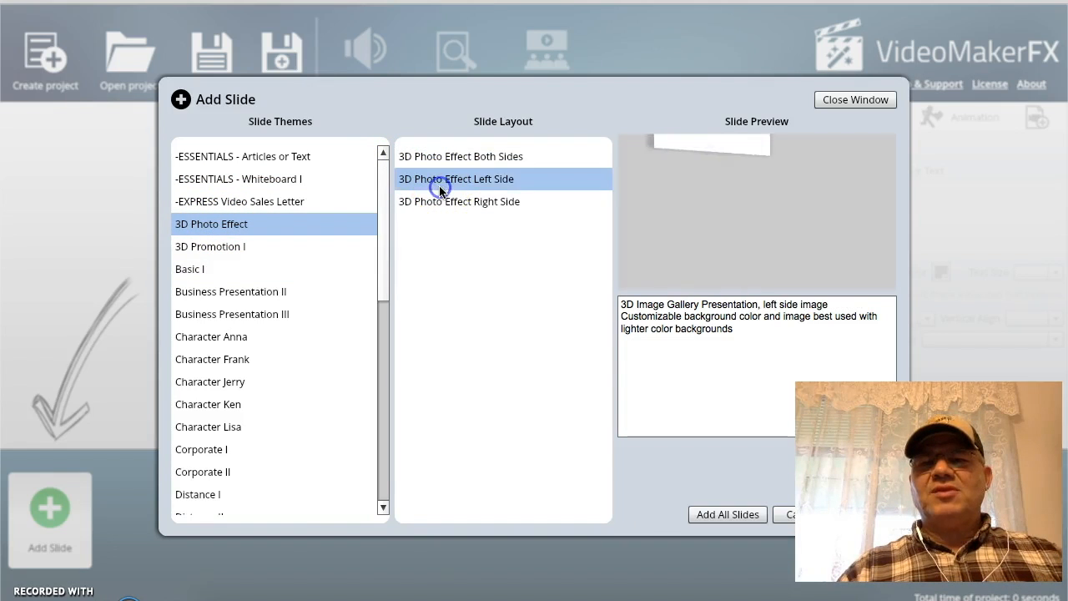
click(439, 206)
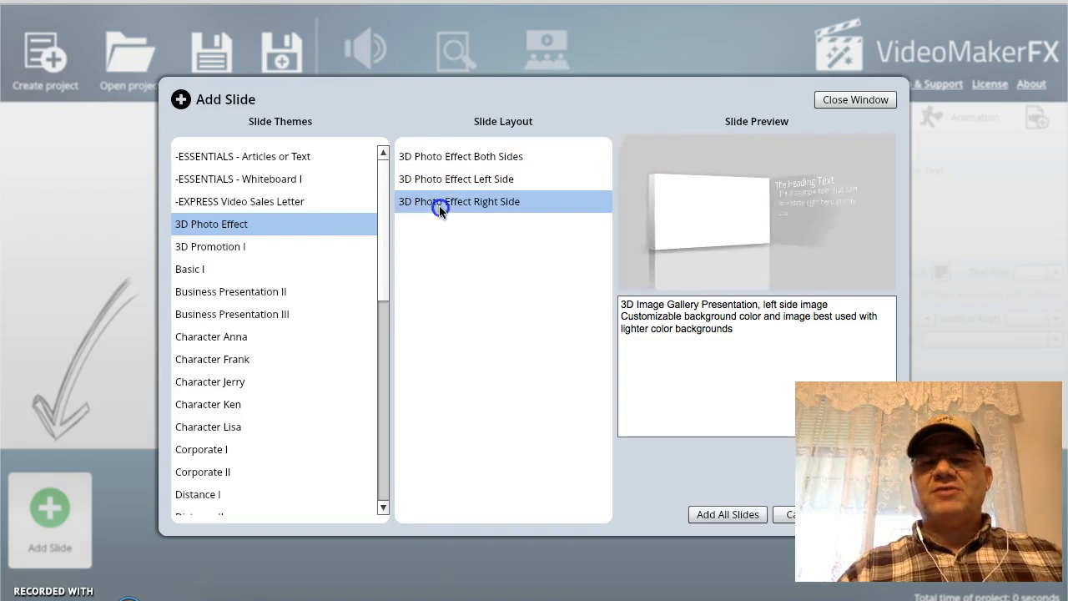
- Browse further themes and preview the first three Whiteboard Set I slides
click(224, 247)
click(209, 469)
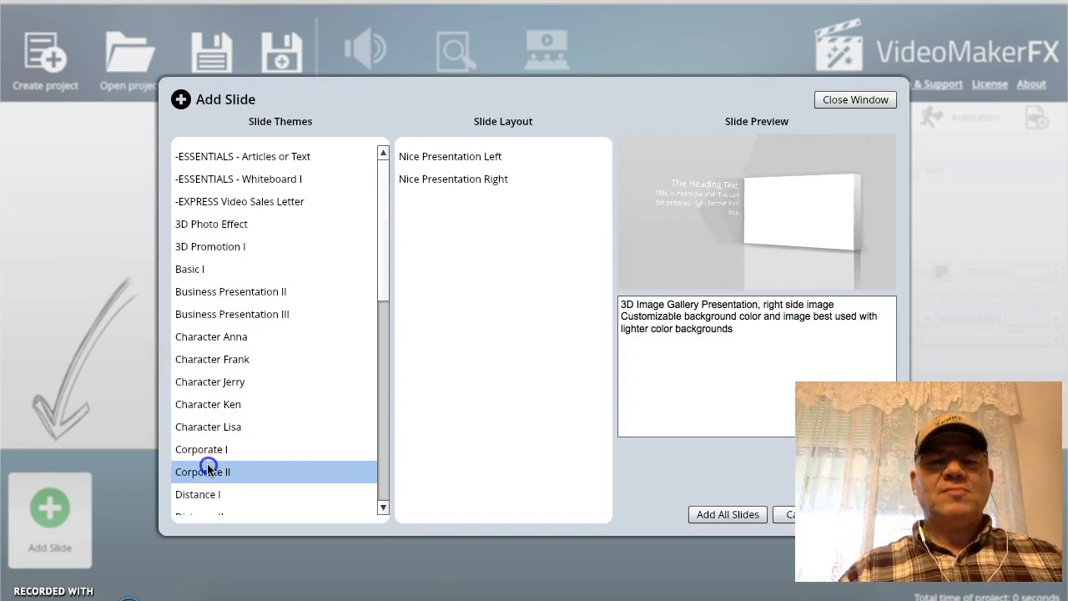
scroll(208, 467, down, 5)
click(209, 458)
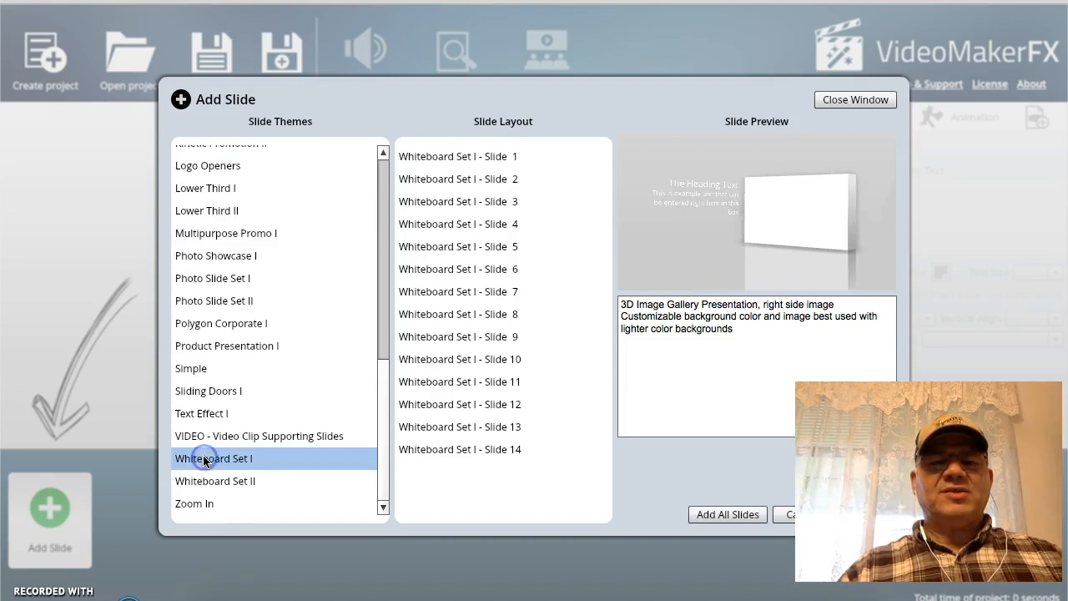
click(443, 156)
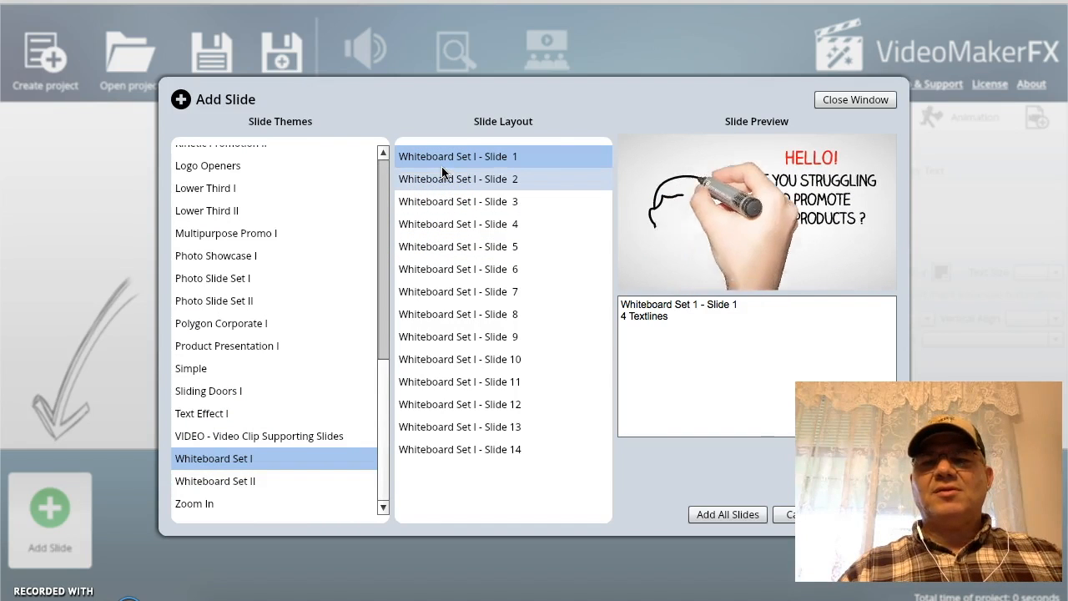
click(449, 174)
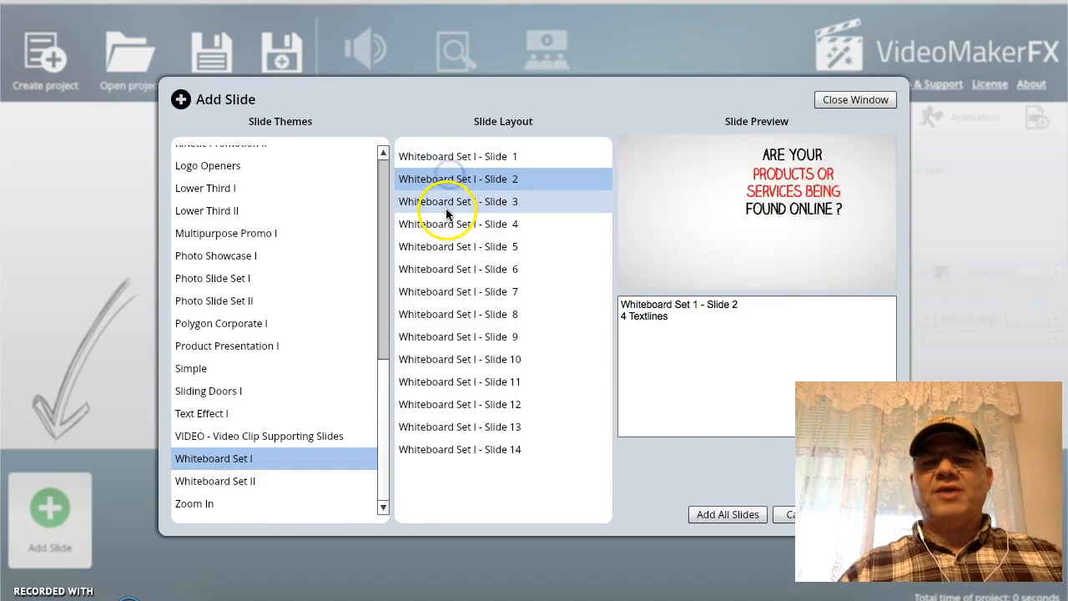
click(446, 208)
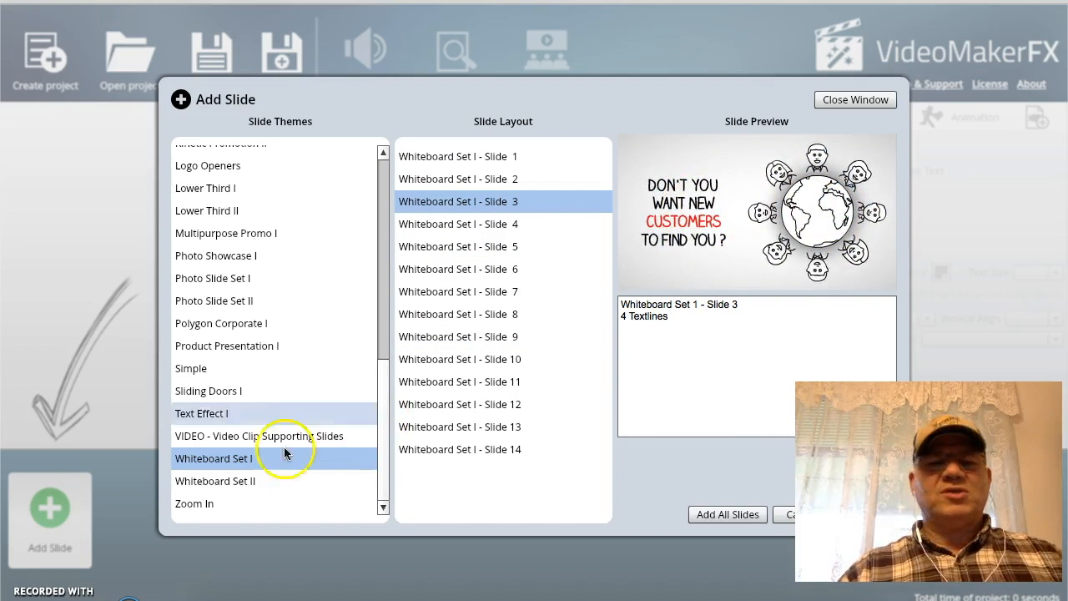
- Browse the Whiteboard Set II, Zoom In, Multipurpose Promo I and Photo Slide Set I themes, then close the dialog without adding a slide
click(240, 483)
click(199, 503)
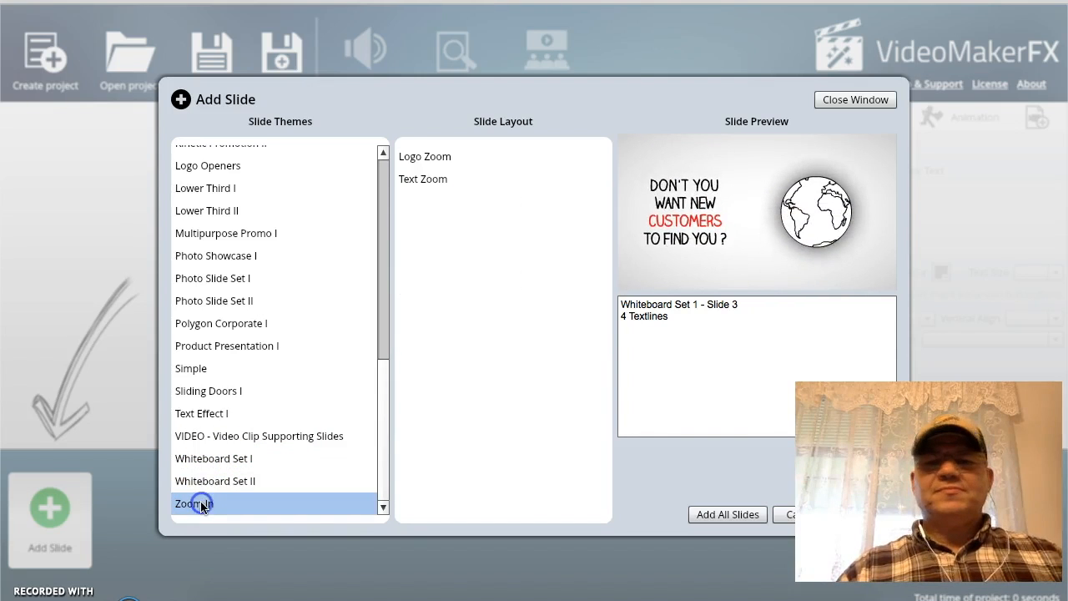
click(402, 159)
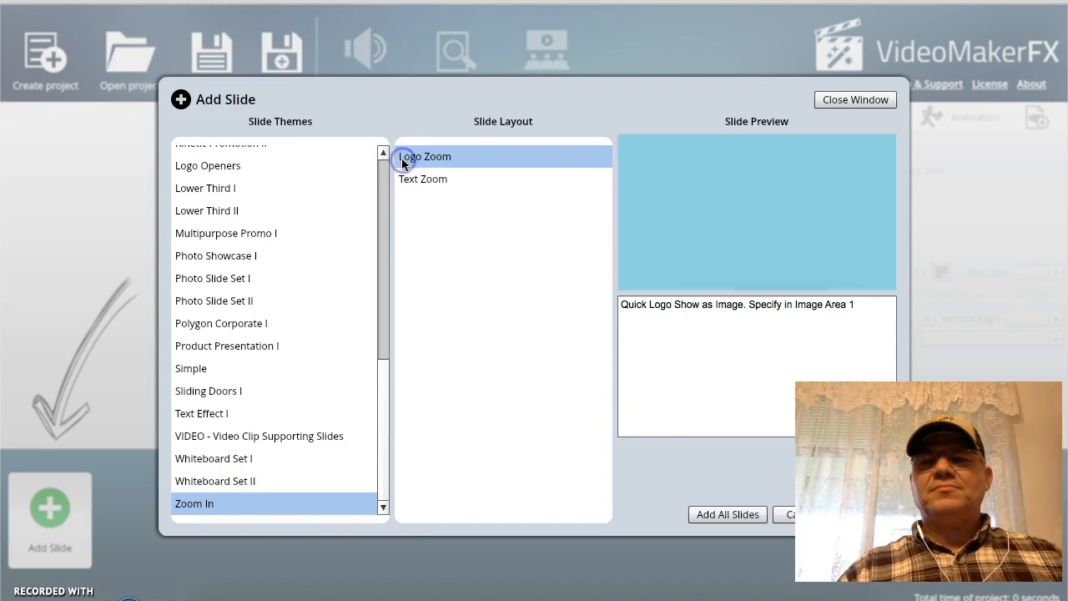
click(223, 232)
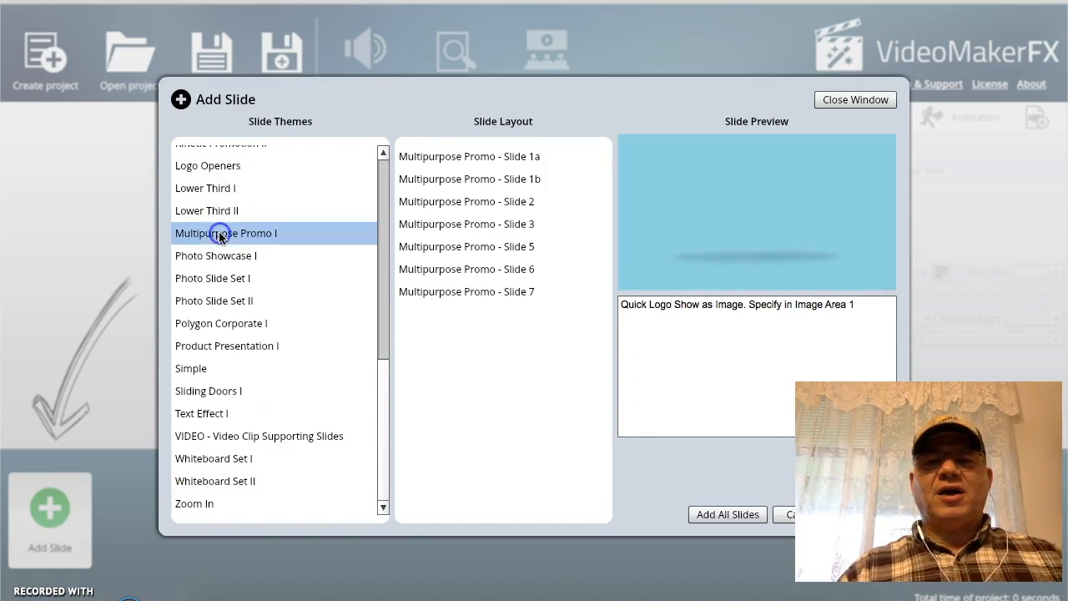
click(220, 279)
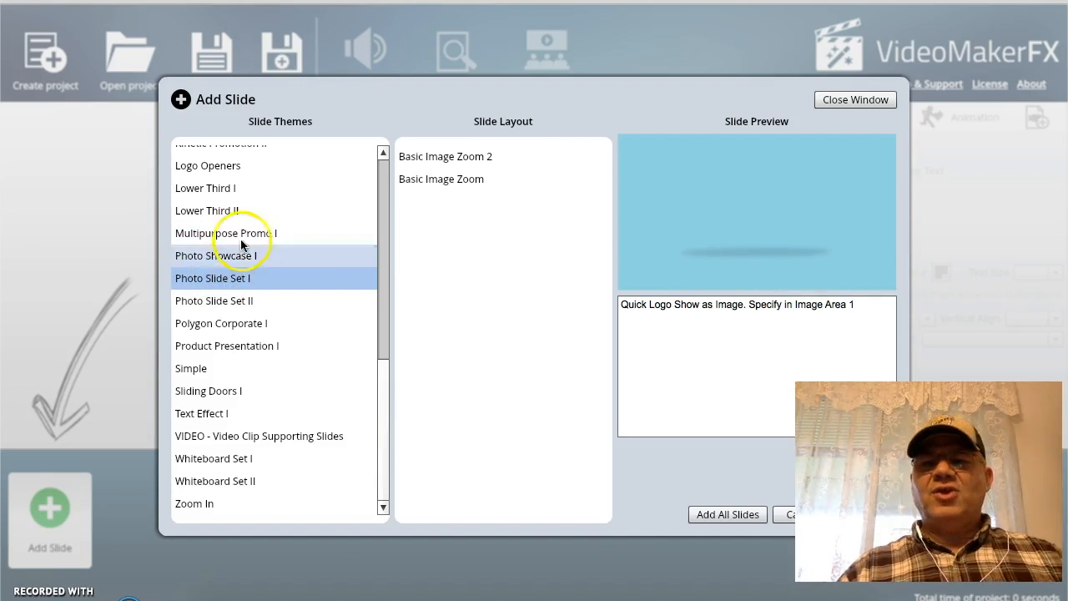
scroll(234, 213, up, 10)
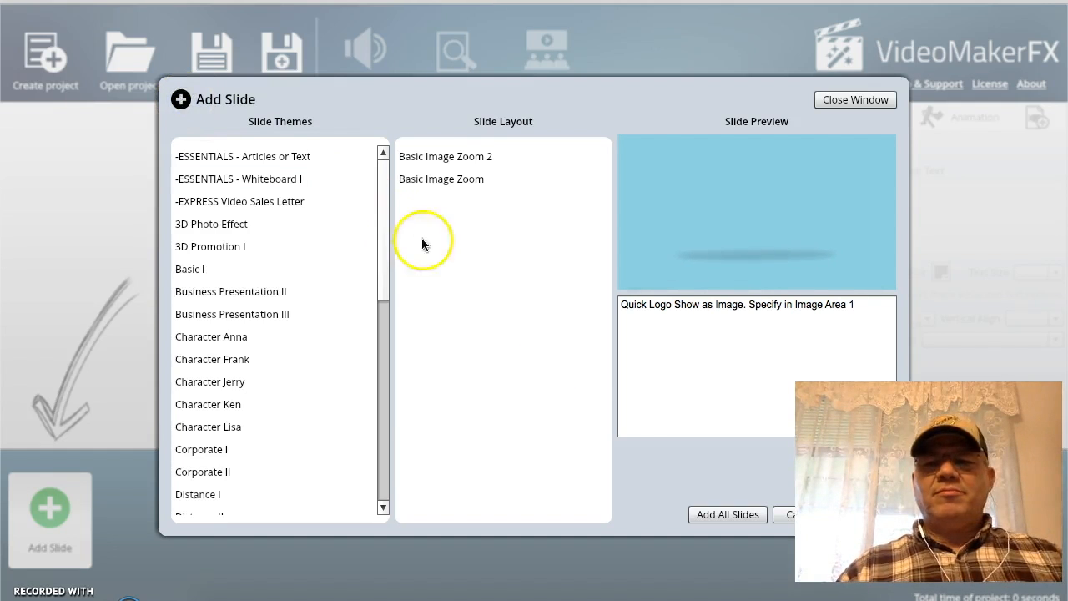
click(782, 517)
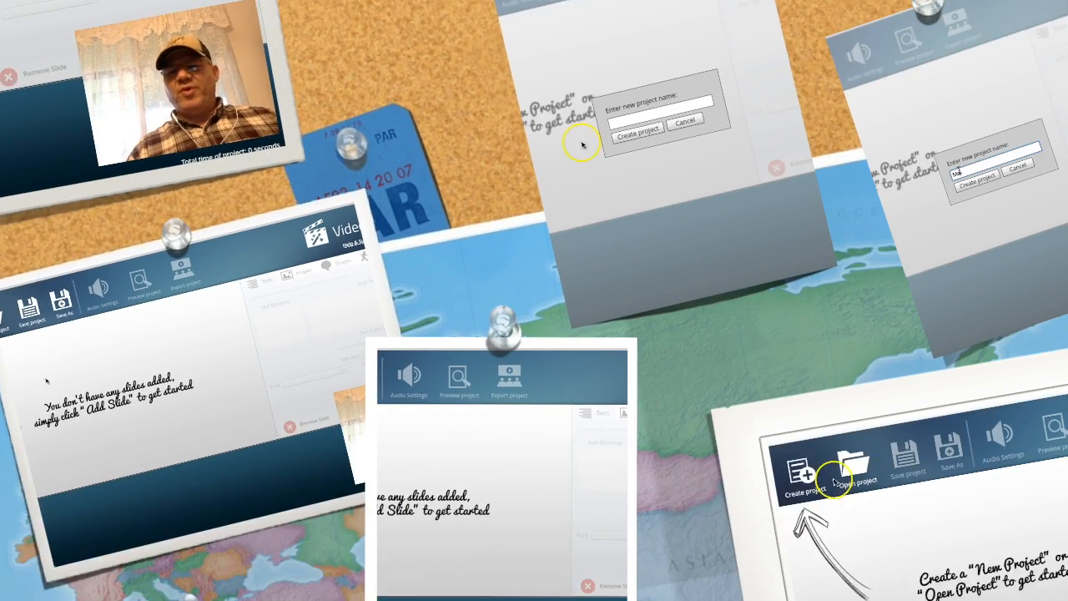
- Create a new project named Matthew 4:15
click(58, 61)
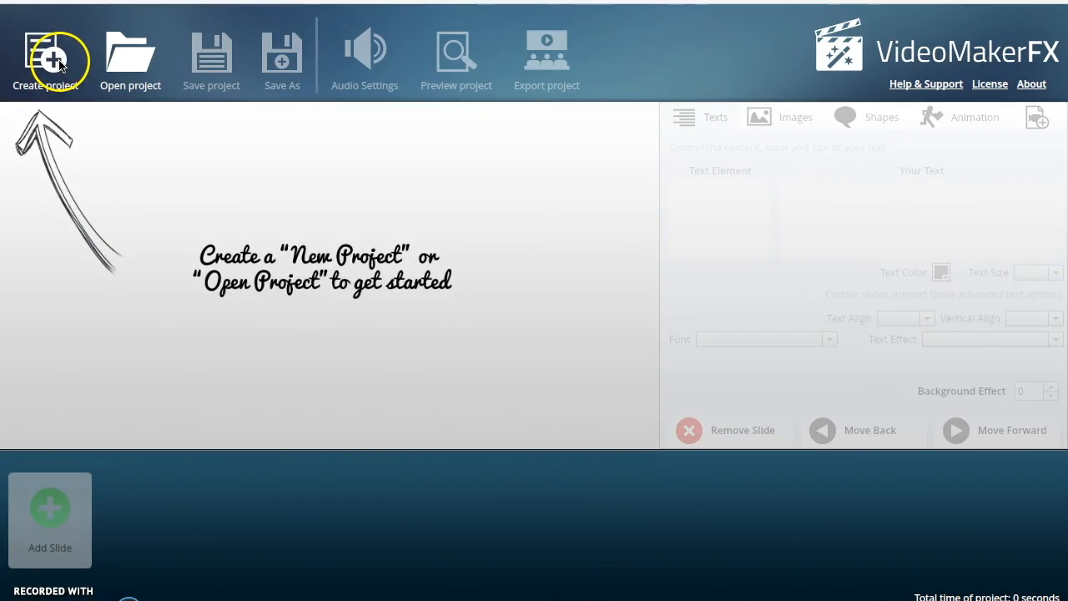
click(59, 62)
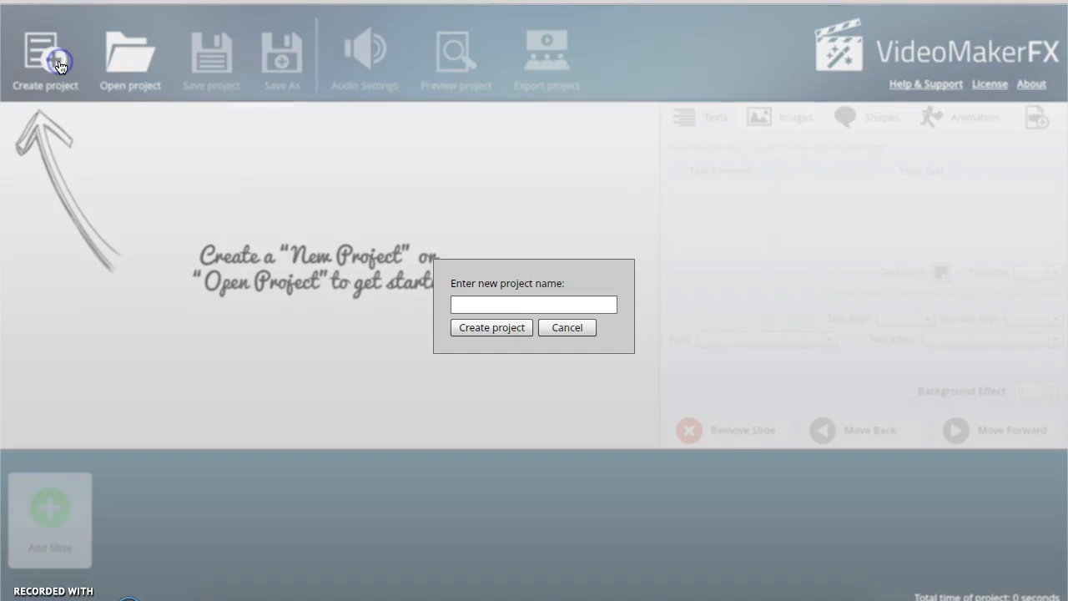
click(468, 302)
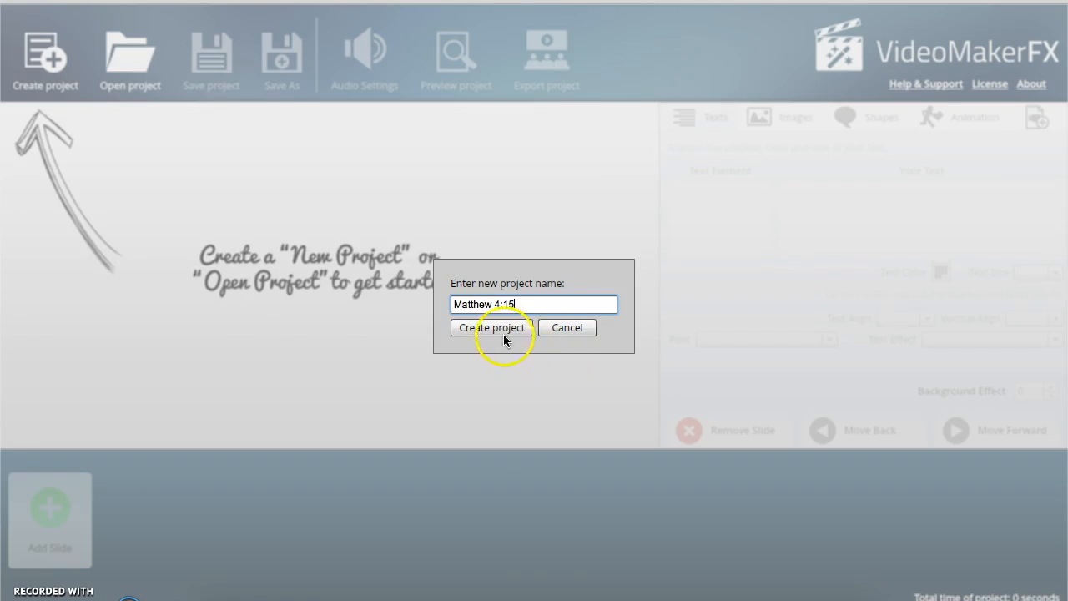
click(491, 328)
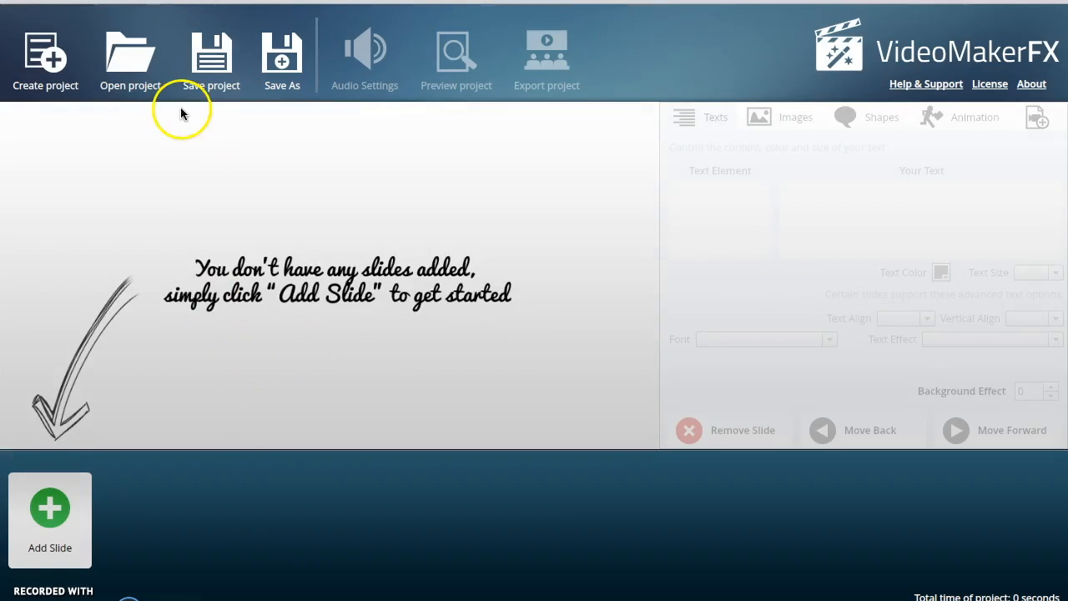
- Add a Corporate II theme slide with the Nice Presentation Left layout to the project
click(52, 511)
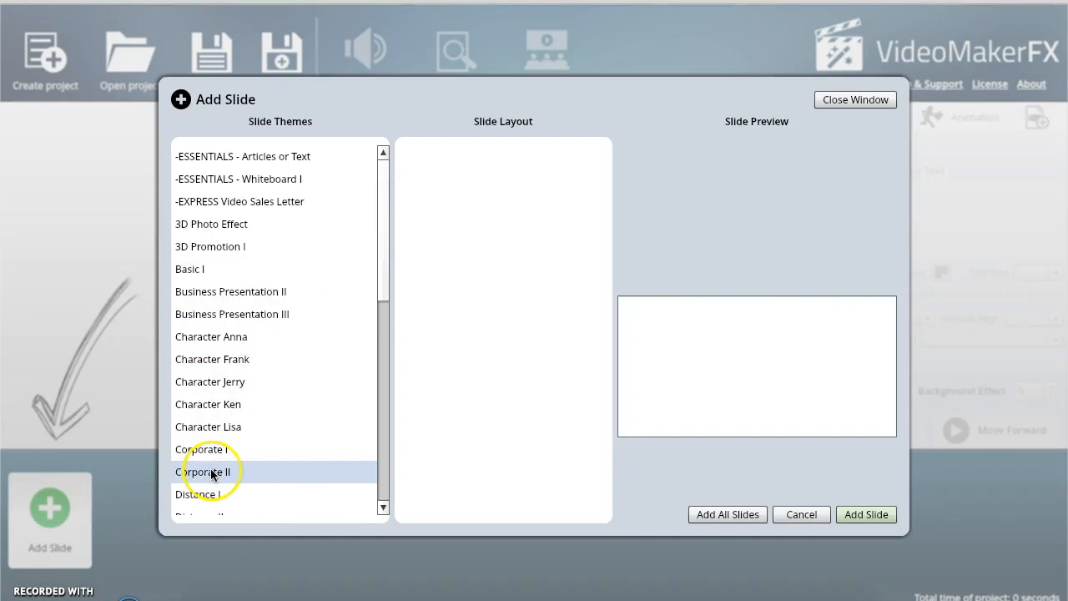
click(209, 471)
click(467, 159)
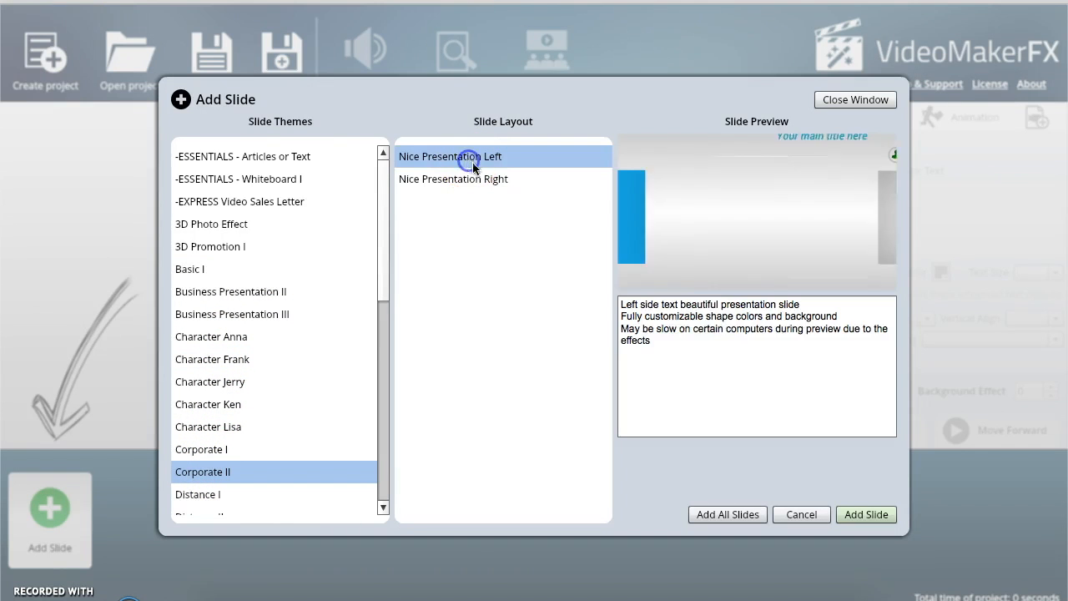
click(866, 514)
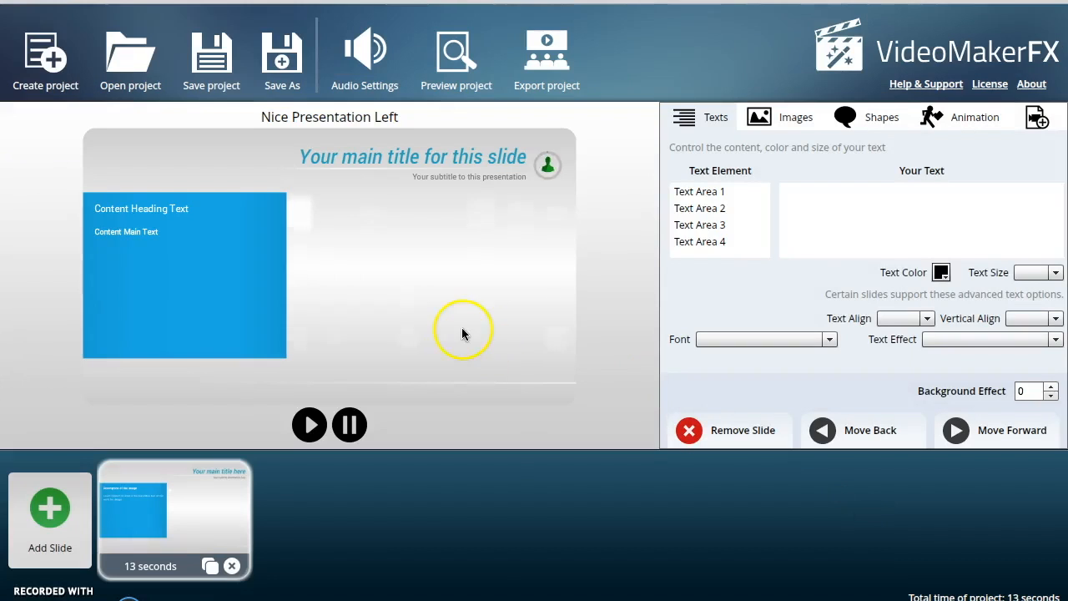
- Replace the slide's main title text in Text Area 1 with the pastor's title and full name
click(700, 193)
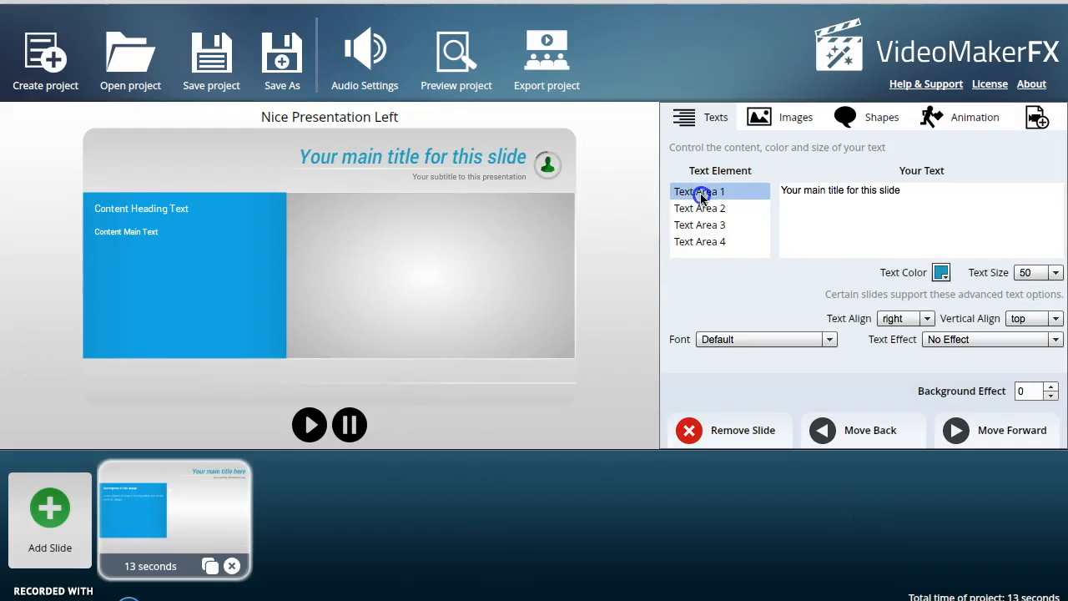
click(881, 194)
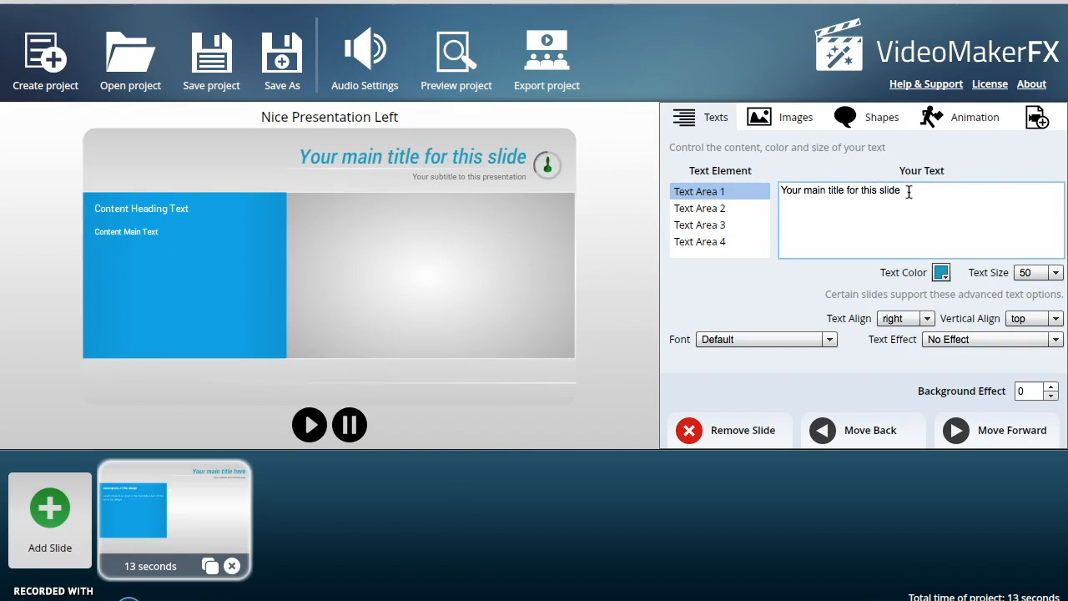
drag(907, 191, 773, 182)
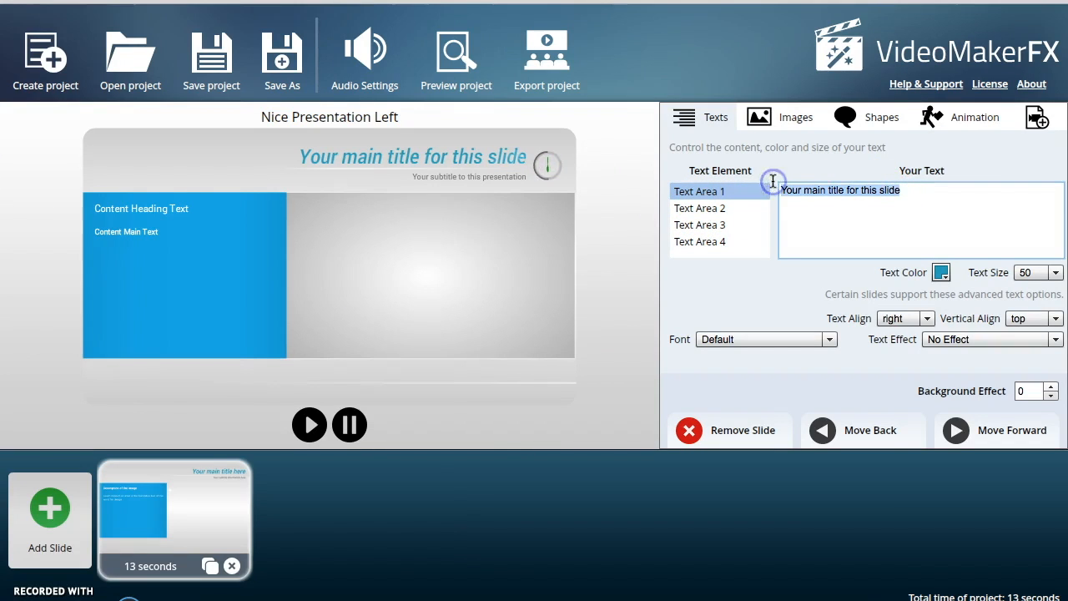
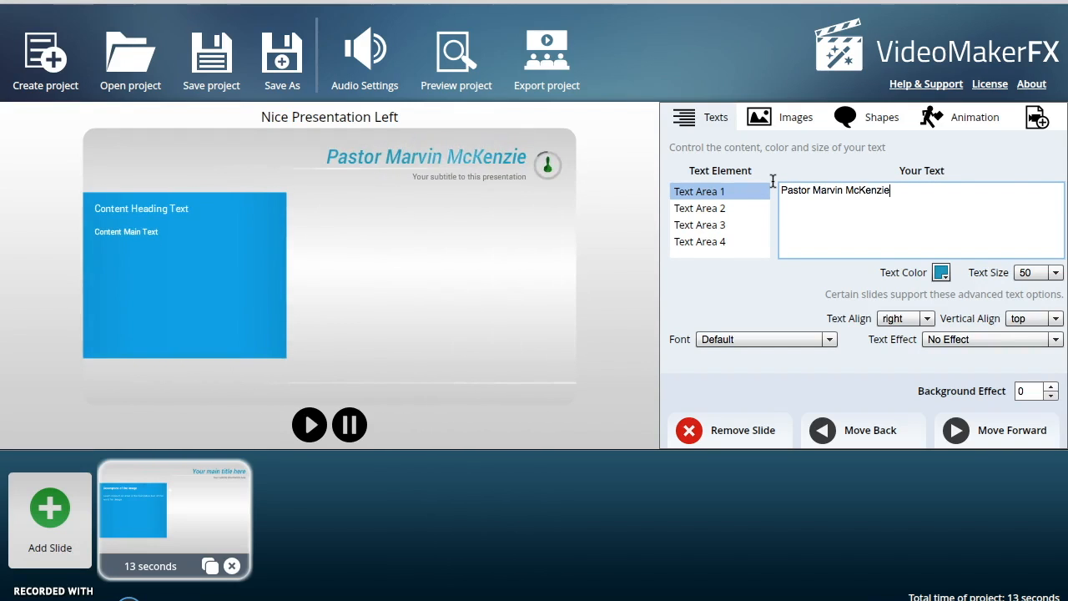
- Set Text Area 2 to "and Bible Baptist Church of Puyallup" with text size 25
click(725, 206)
click(838, 203)
drag(923, 191, 785, 190)
text(and Bible Ba)
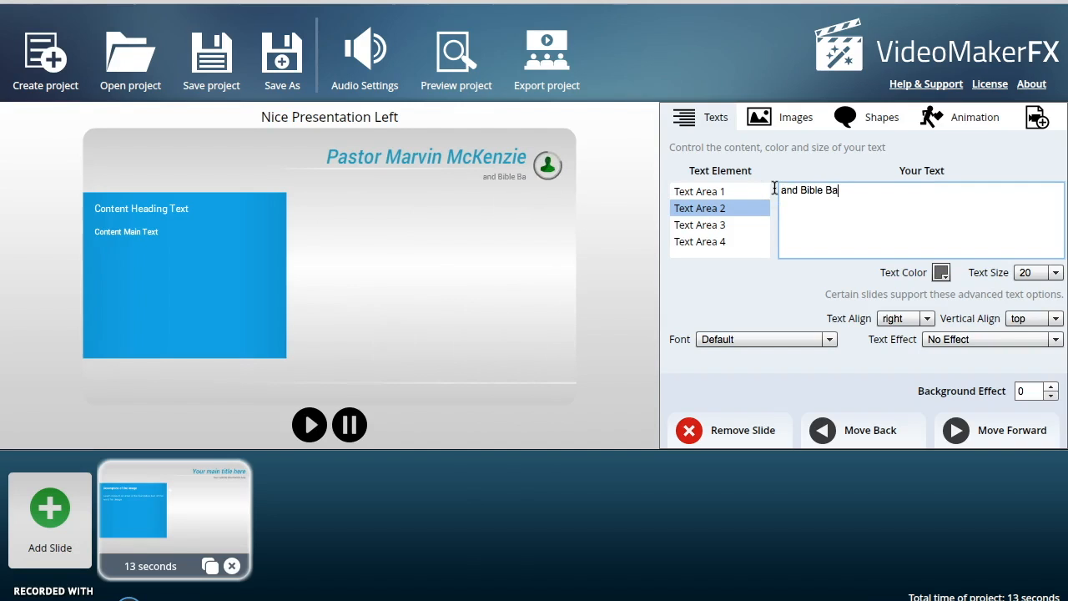
text(ptist Chur)
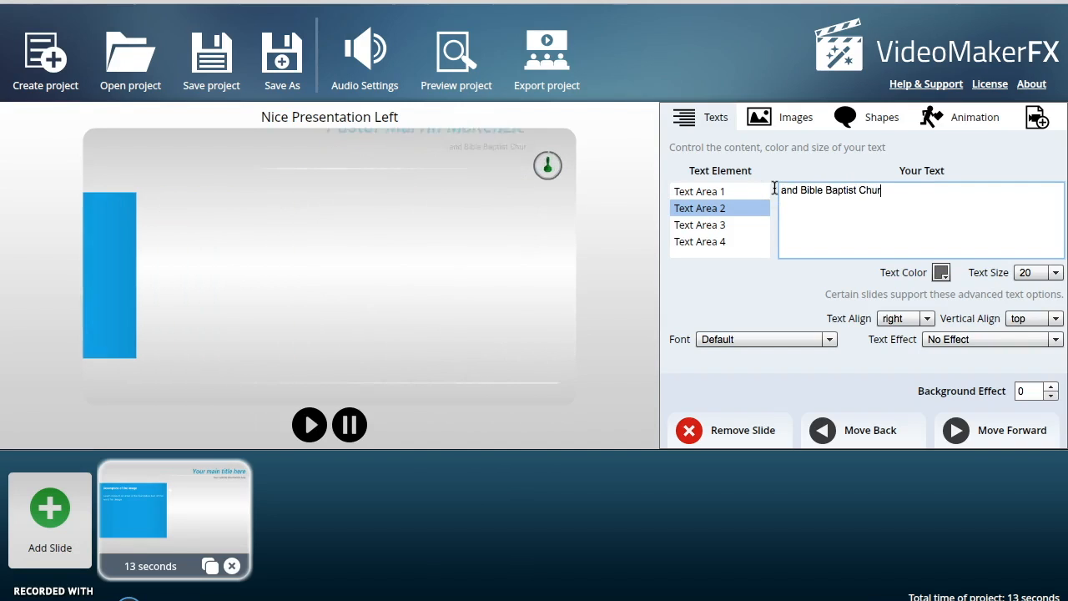
text(ch of Puyallup)
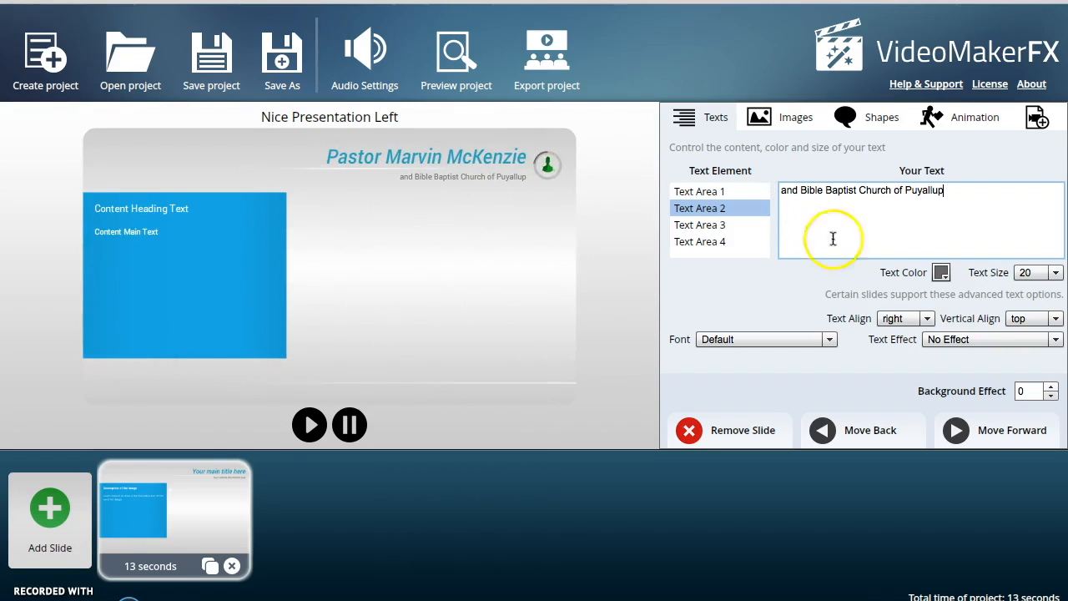
click(1055, 279)
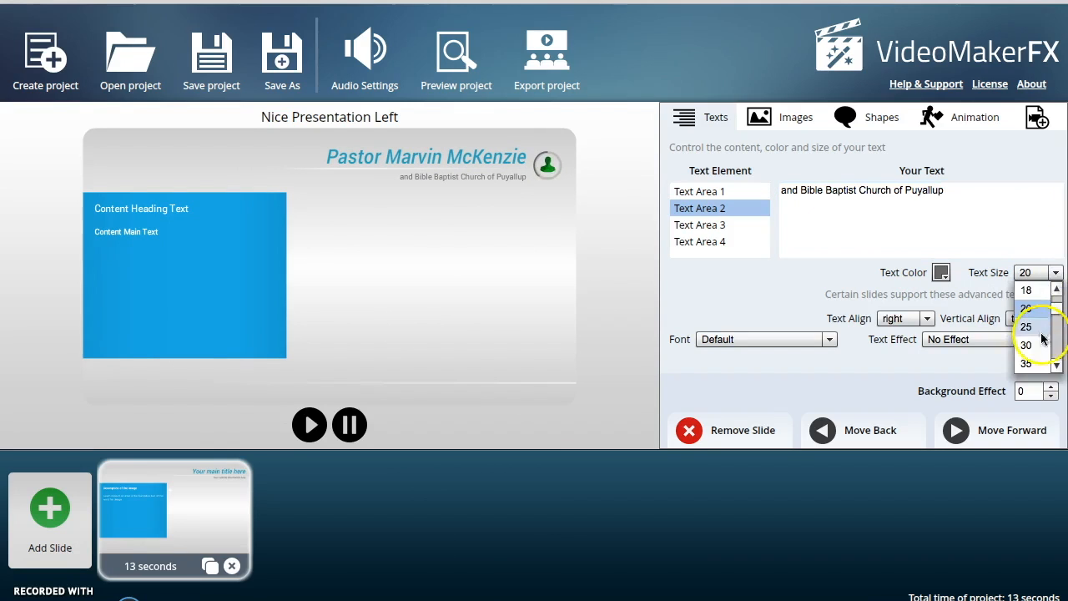
click(1029, 296)
- Replace the content heading in Text Area 3 with "Present"
click(705, 225)
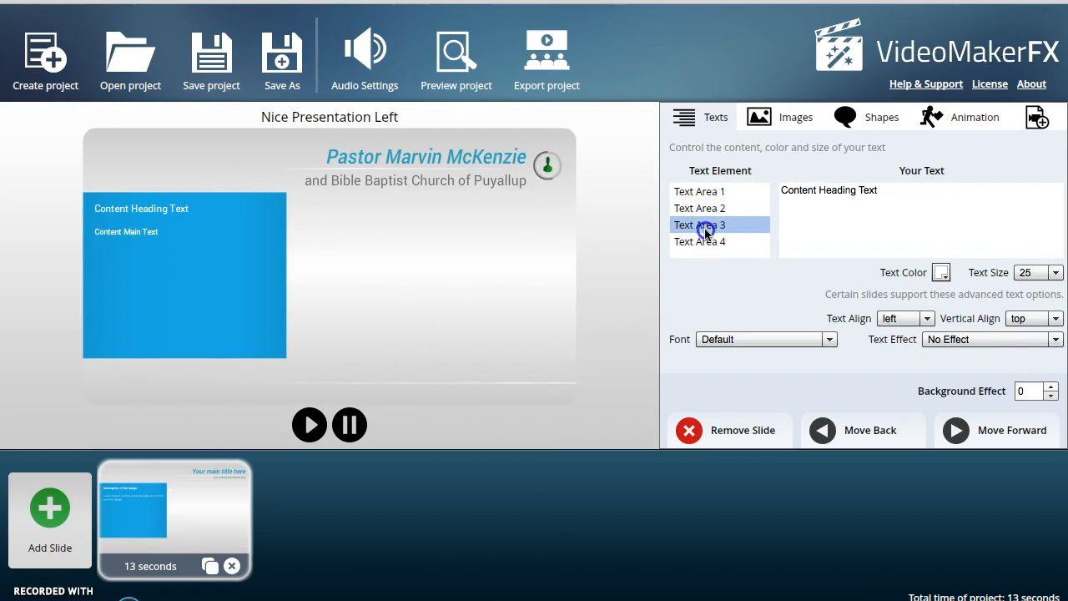
click(850, 192)
drag(882, 196, 774, 182)
text(Pres)
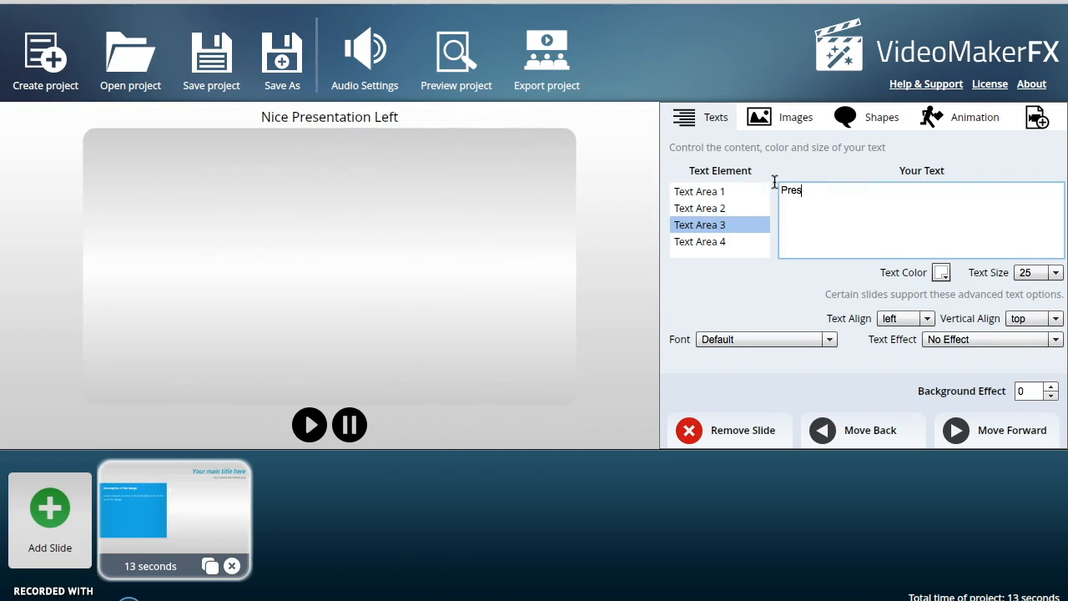
text(ntent)
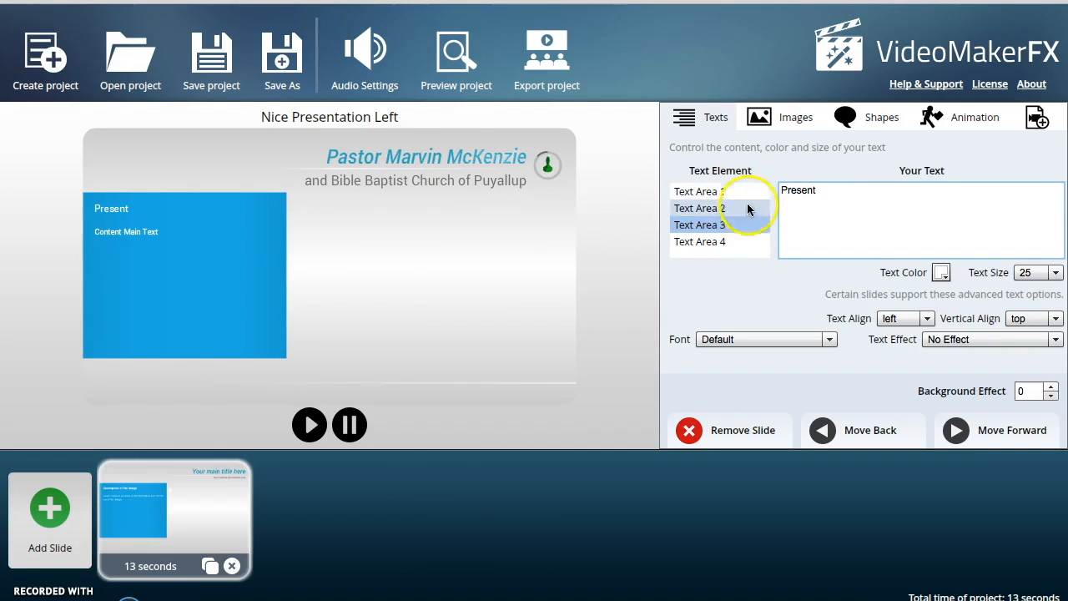
- Set Text Area 4 to "Whiteboard Bible Studies" with text size 35
click(722, 241)
click(878, 188)
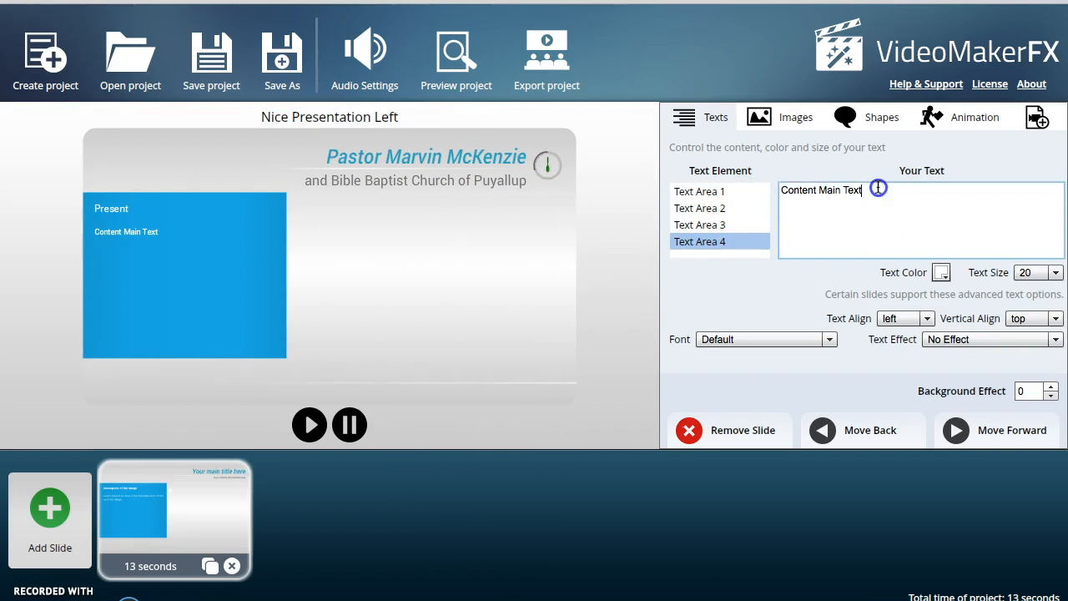
drag(878, 189, 774, 190)
text(Whi)
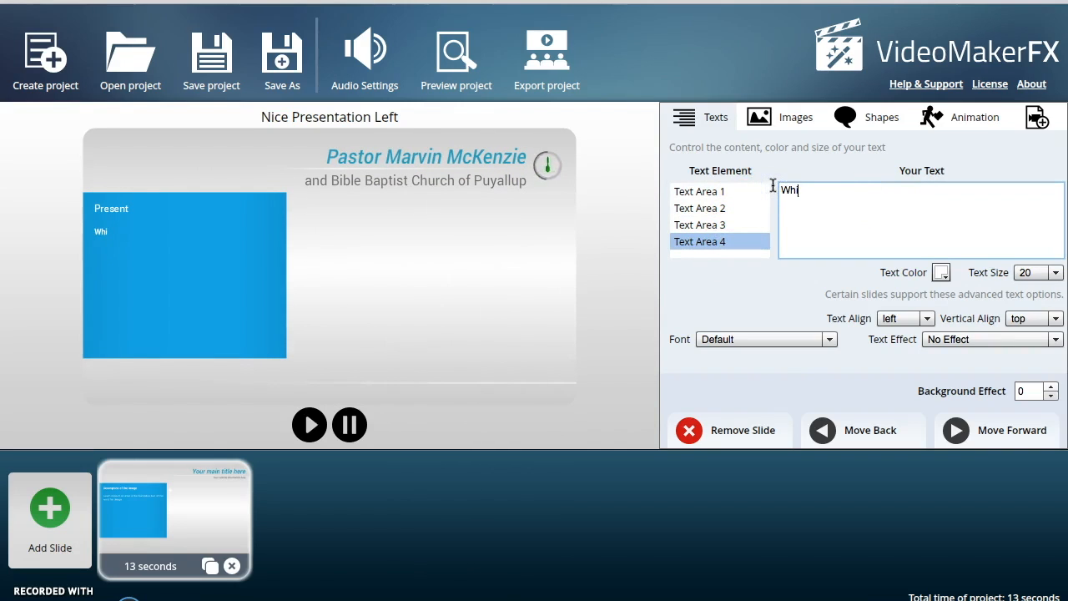
text(teboard Bible Studies)
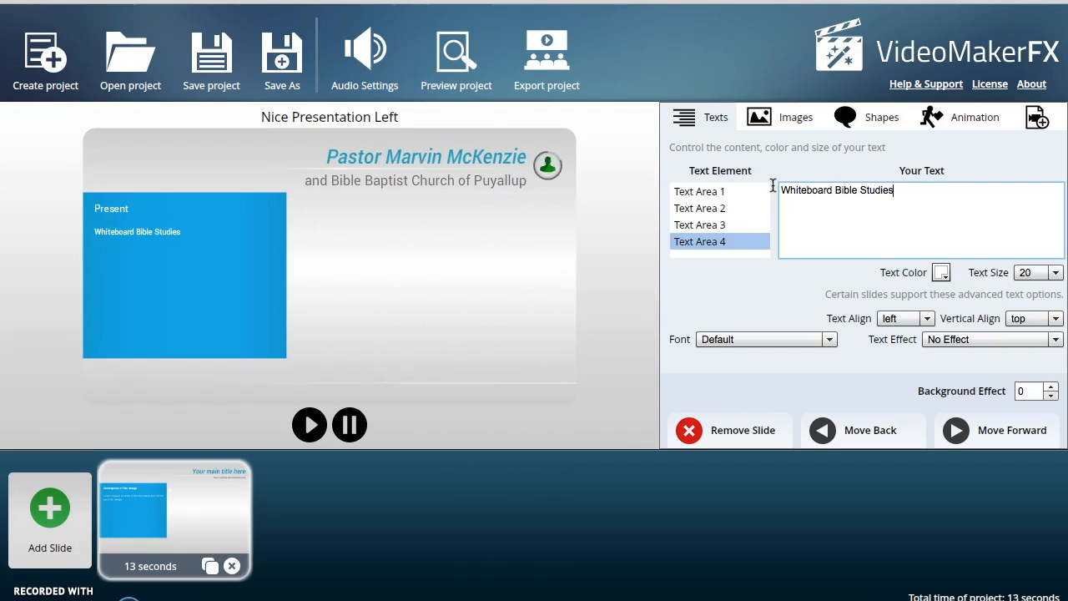
click(1055, 273)
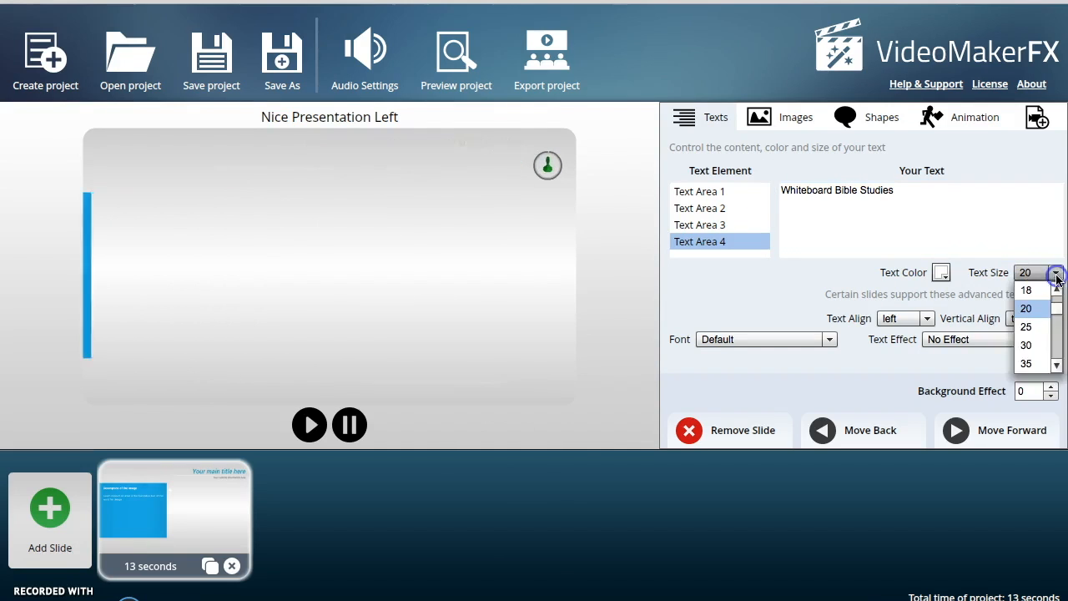
click(1029, 364)
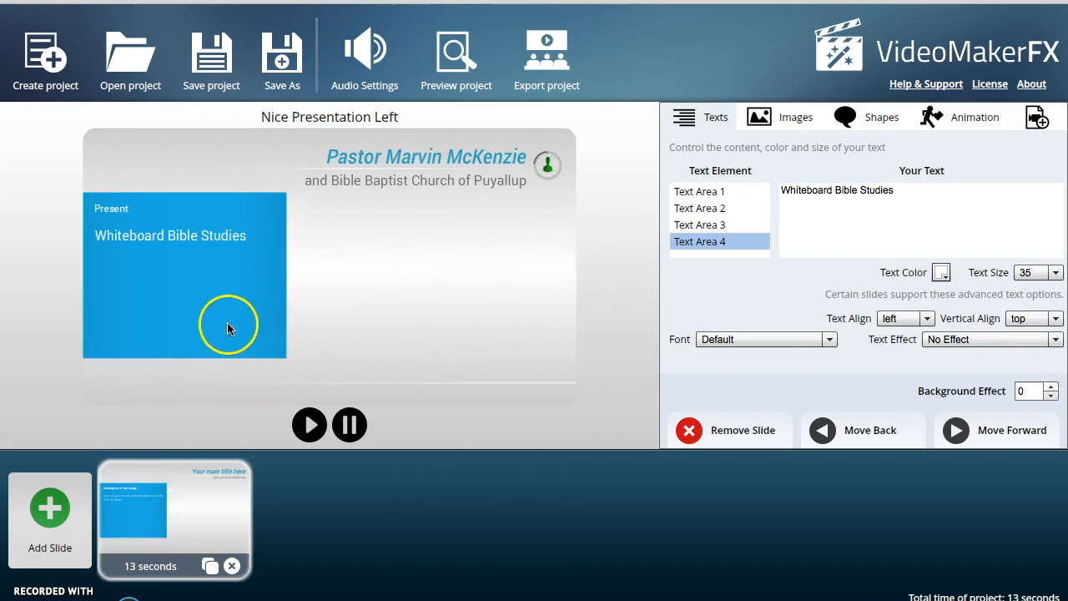
- Load Church 2-11-06 reduced.jpg from Box Sync's My Pictures folder into Image Area 1
click(784, 120)
click(929, 195)
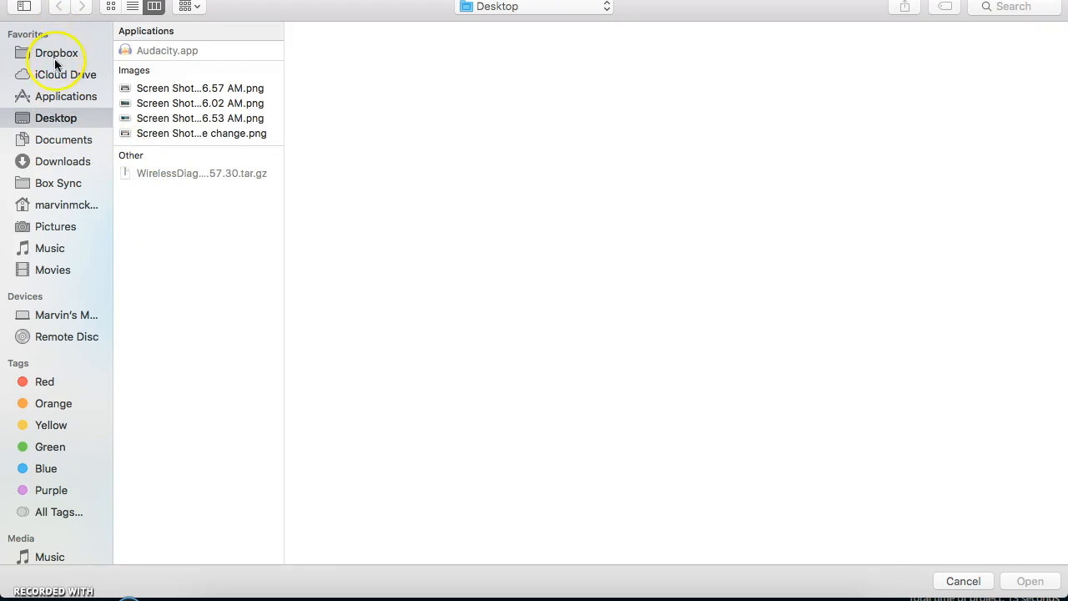
click(56, 191)
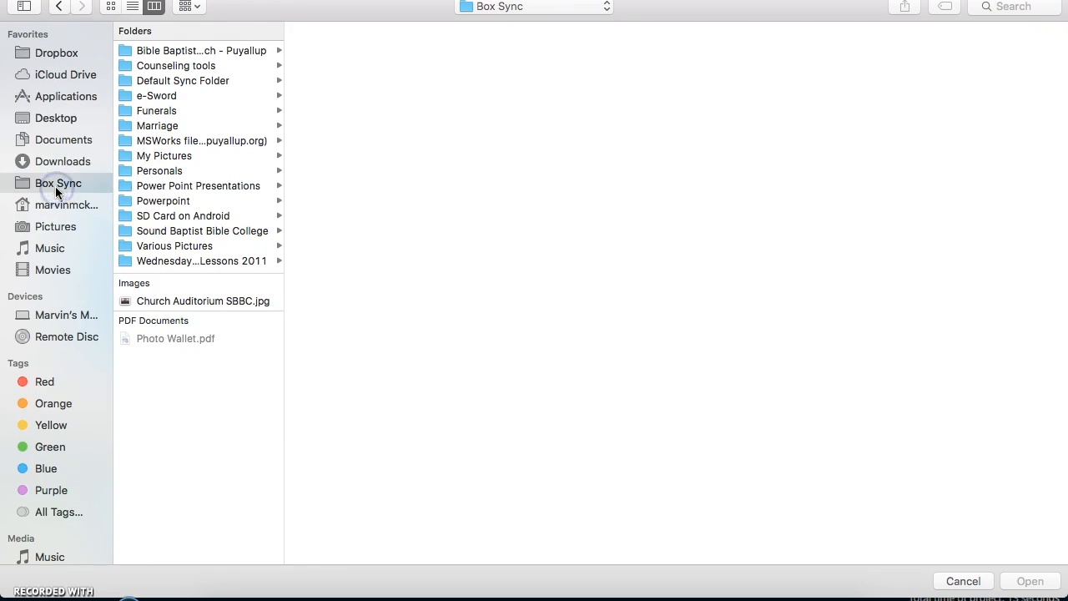
click(163, 157)
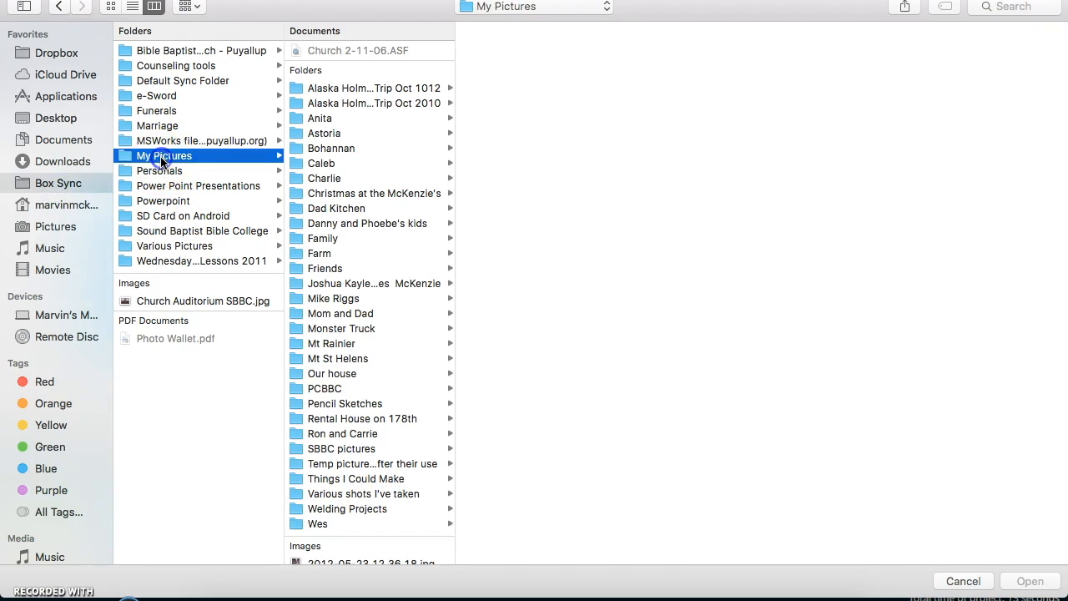
scroll(340, 361, down, 20)
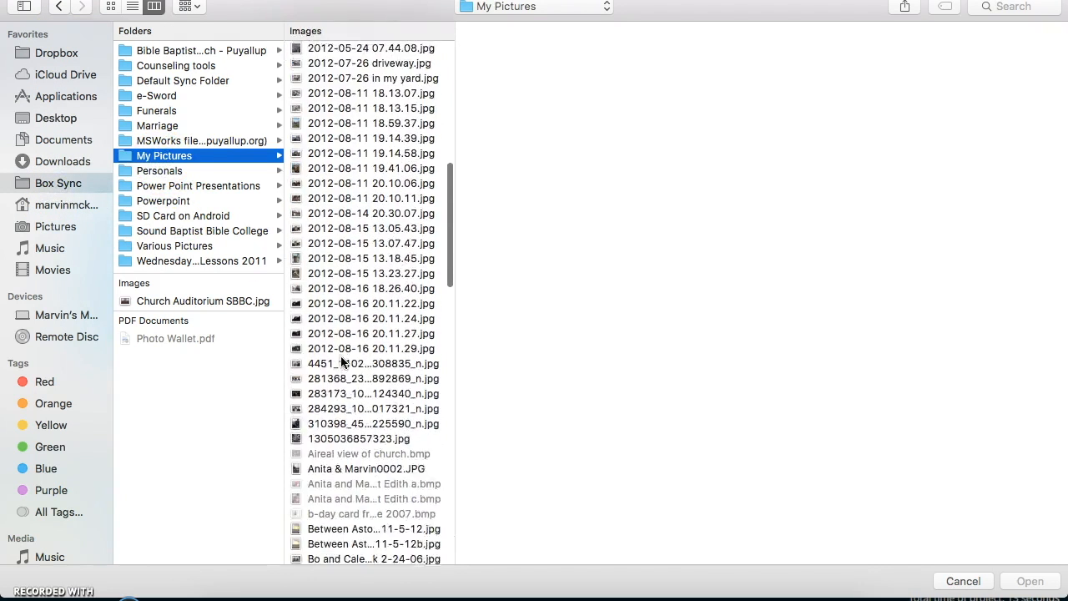
scroll(341, 356, down, 5)
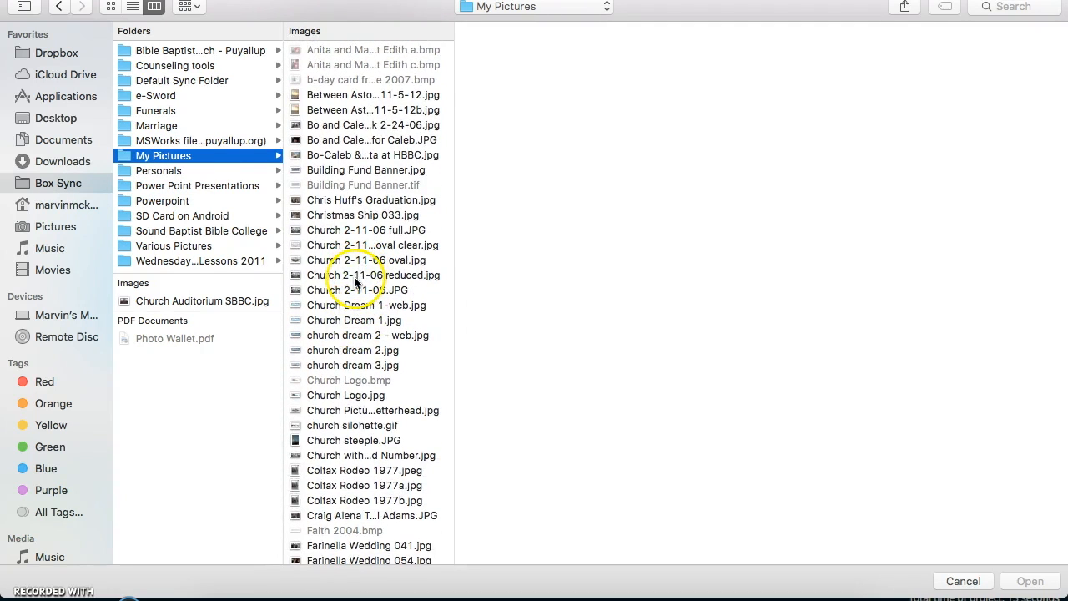
click(356, 276)
click(1034, 584)
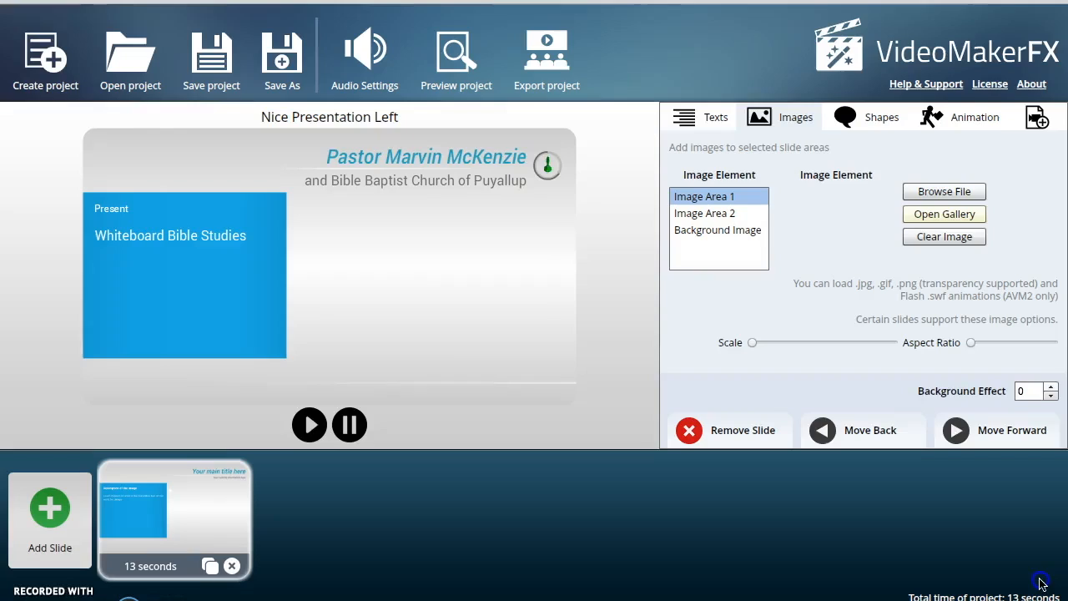
- Load the pastor's flag photo from Dropbox's Camera Uploads folder into Image Area 2
click(705, 213)
click(956, 193)
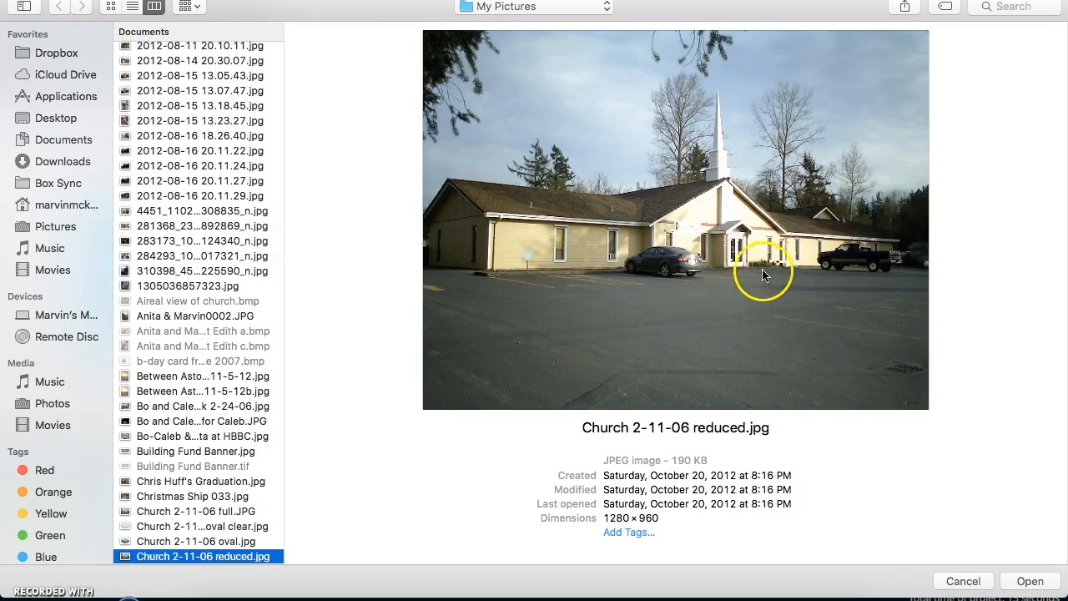
scroll(174, 361, down, 2)
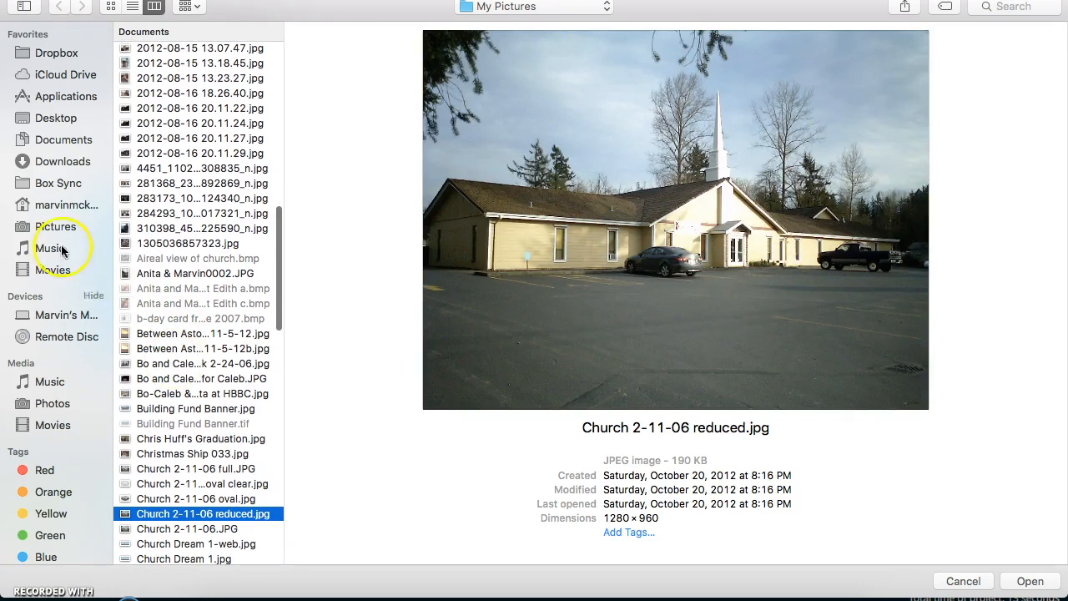
click(55, 55)
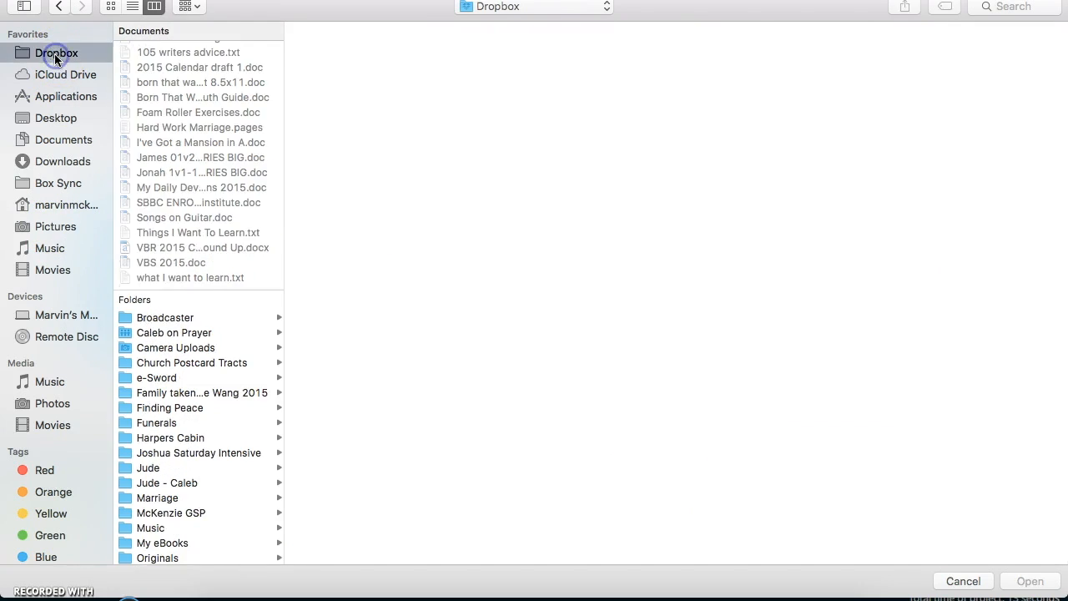
scroll(151, 289, down, 3)
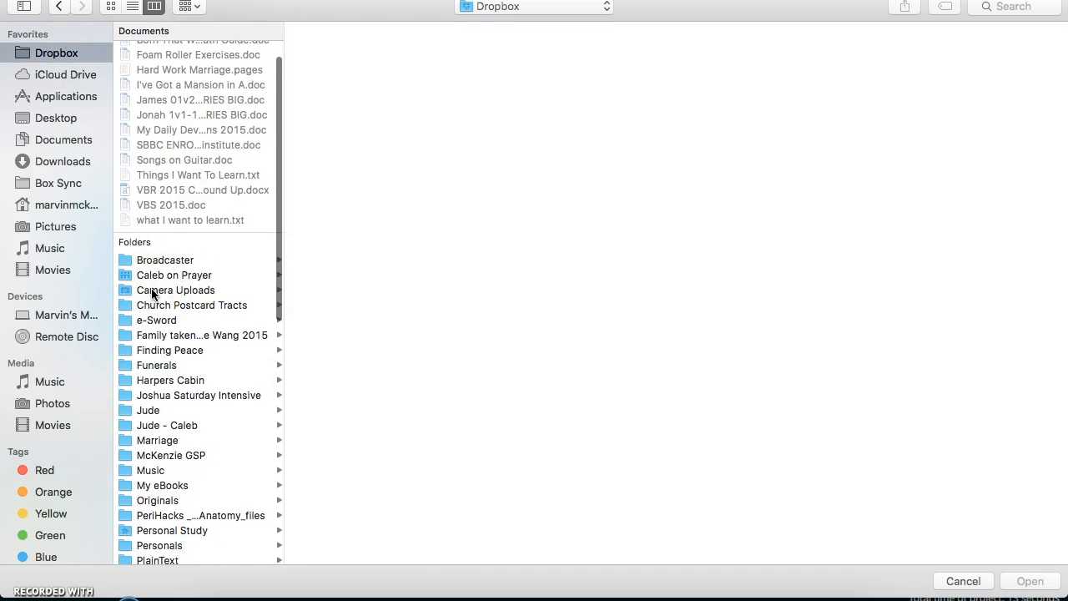
click(152, 291)
scroll(412, 434, down, 10)
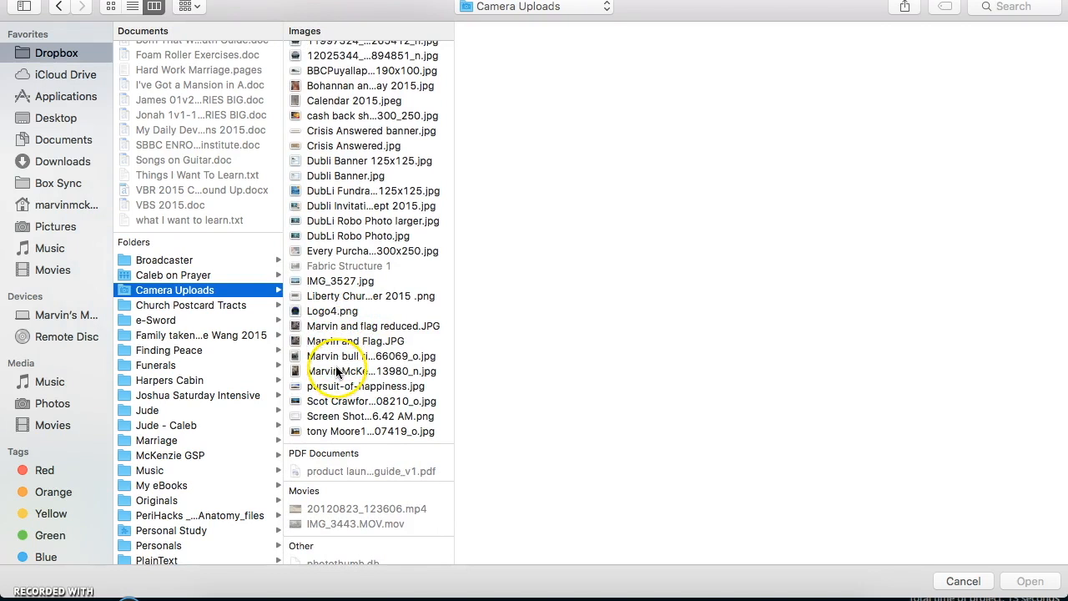
click(337, 326)
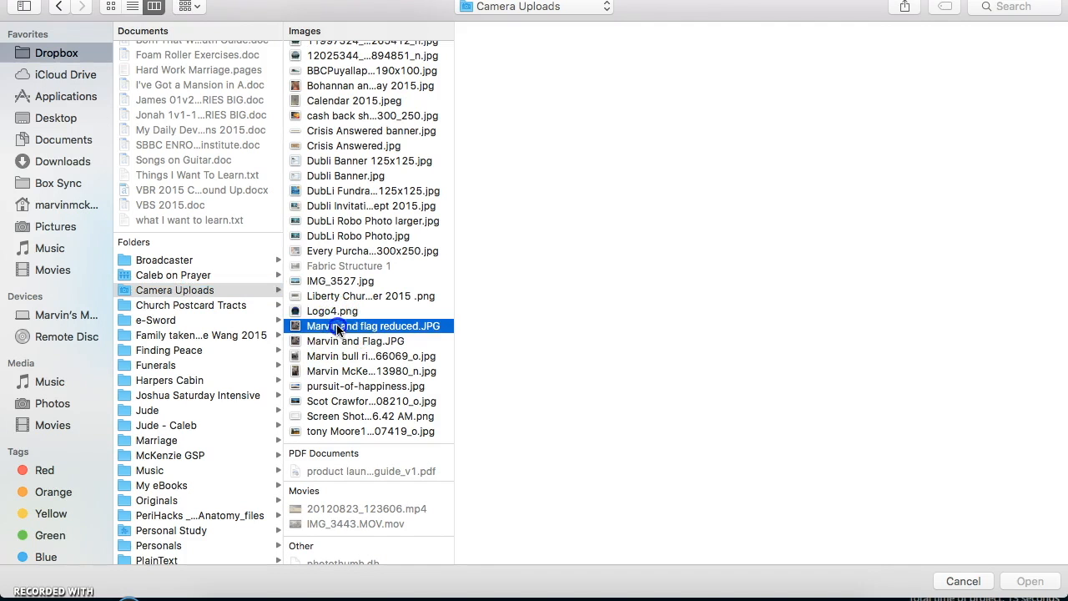
click(1026, 582)
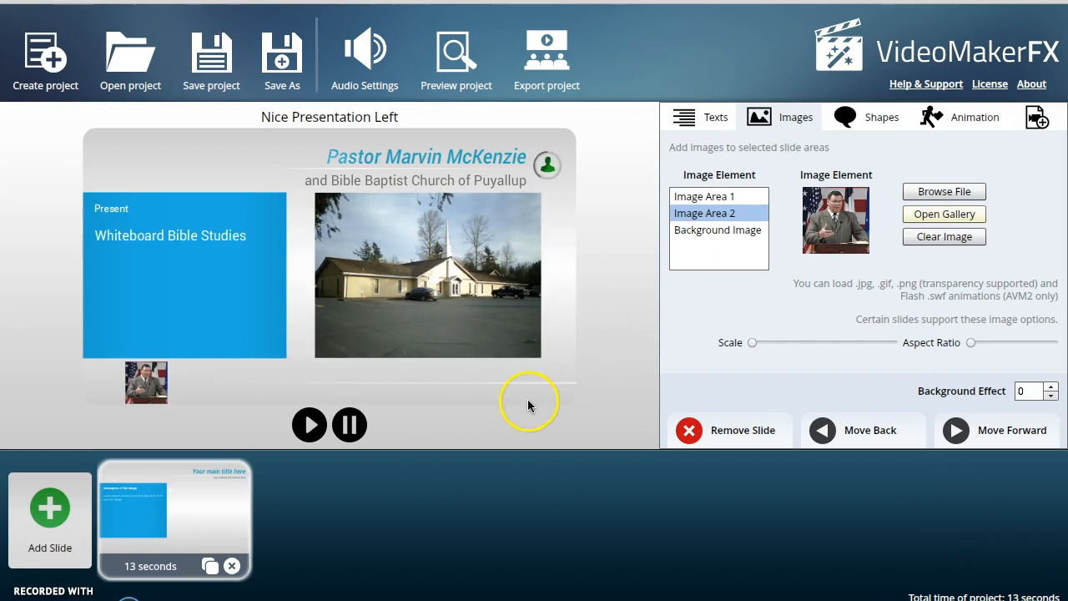
- Add a Whiteboard - Hand Place slide from the ESSENTIALS - Whiteboard I theme
click(50, 509)
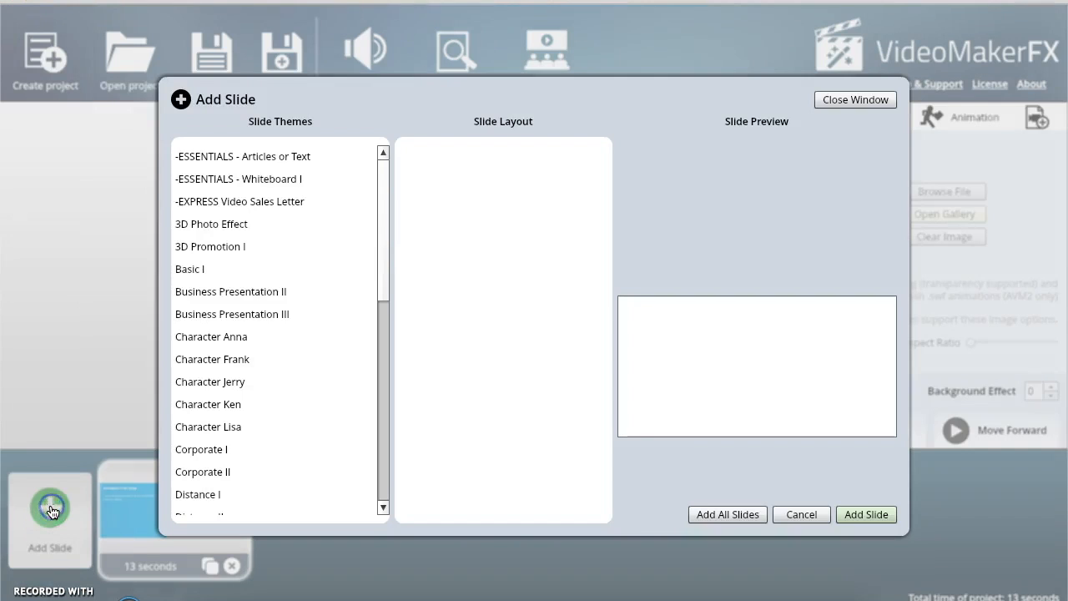
click(233, 189)
click(483, 268)
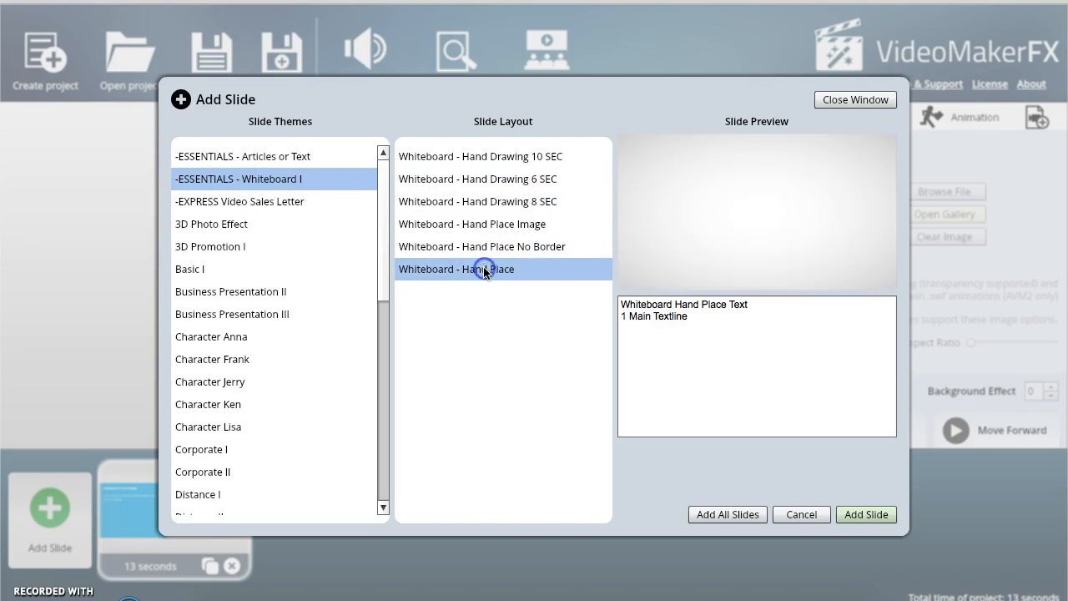
click(862, 515)
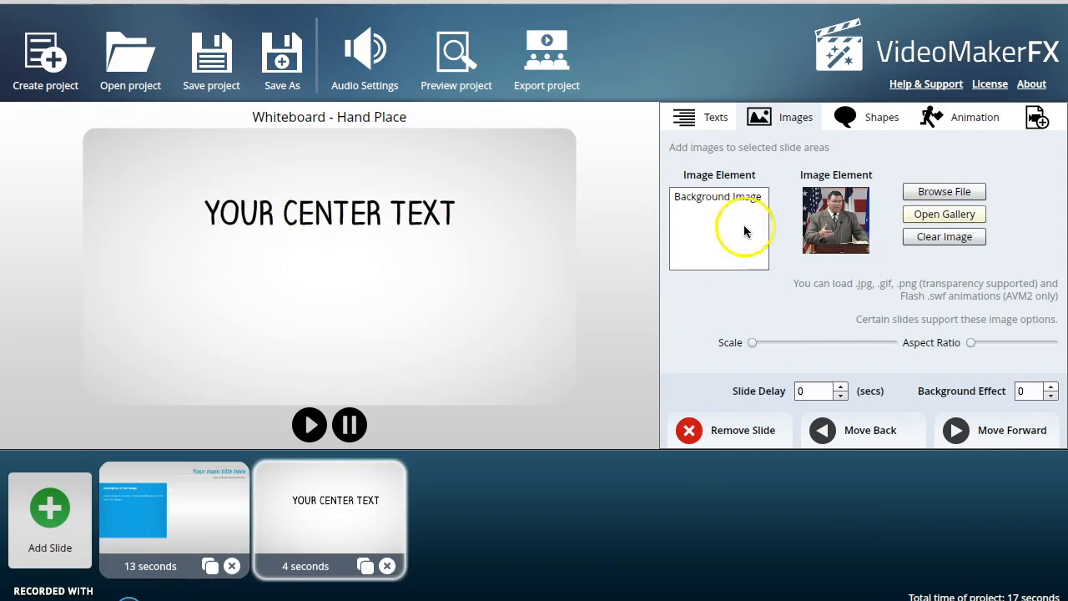
- Set the new slide's Text Area 1 to "Matthew 4:15"
click(692, 116)
click(889, 191)
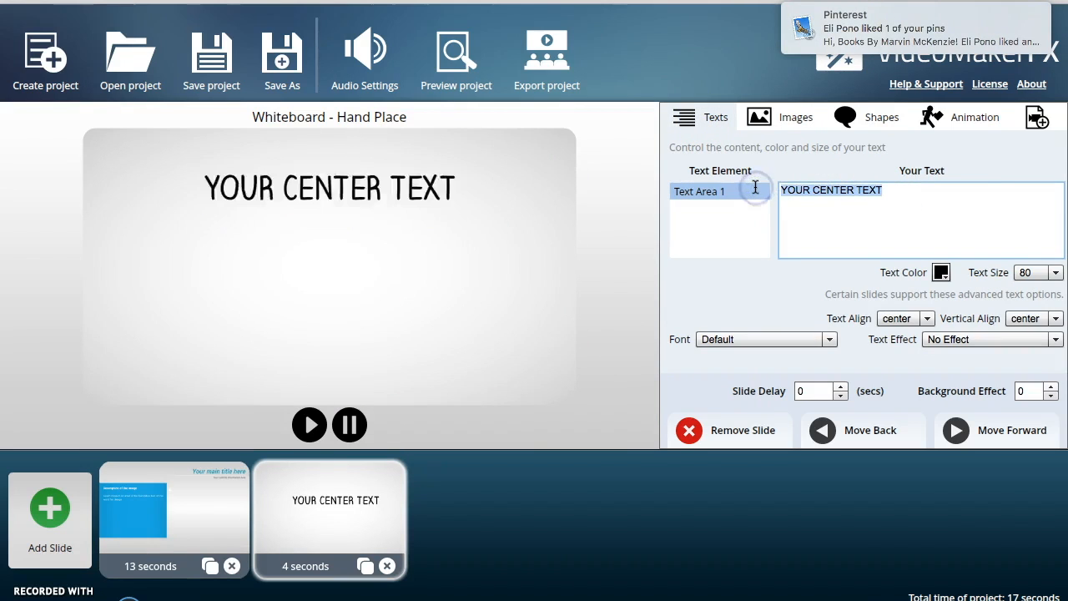
text(Matthew)
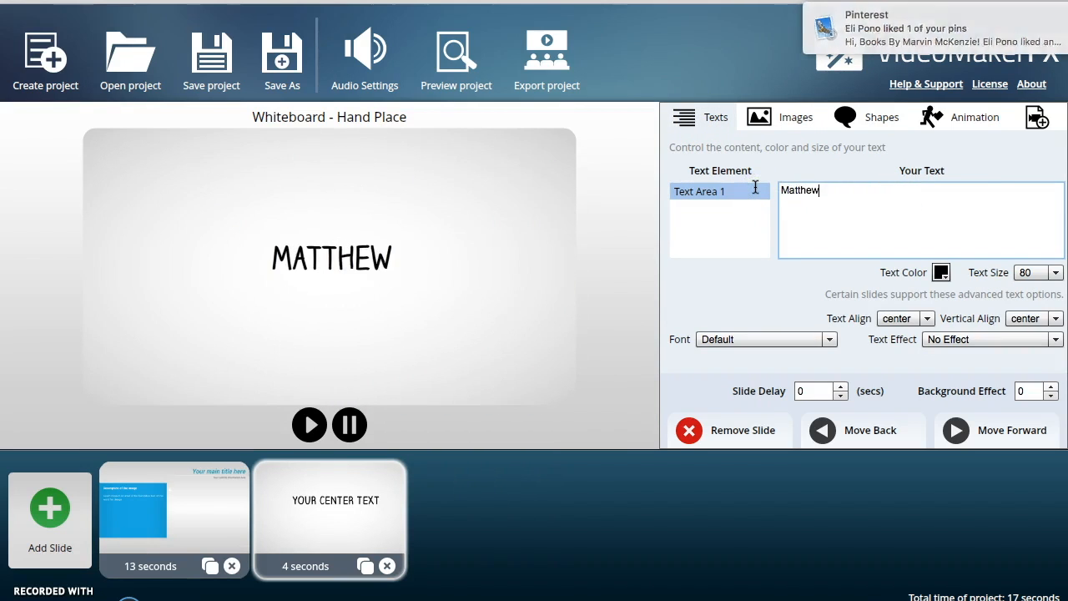
text( 4:15)
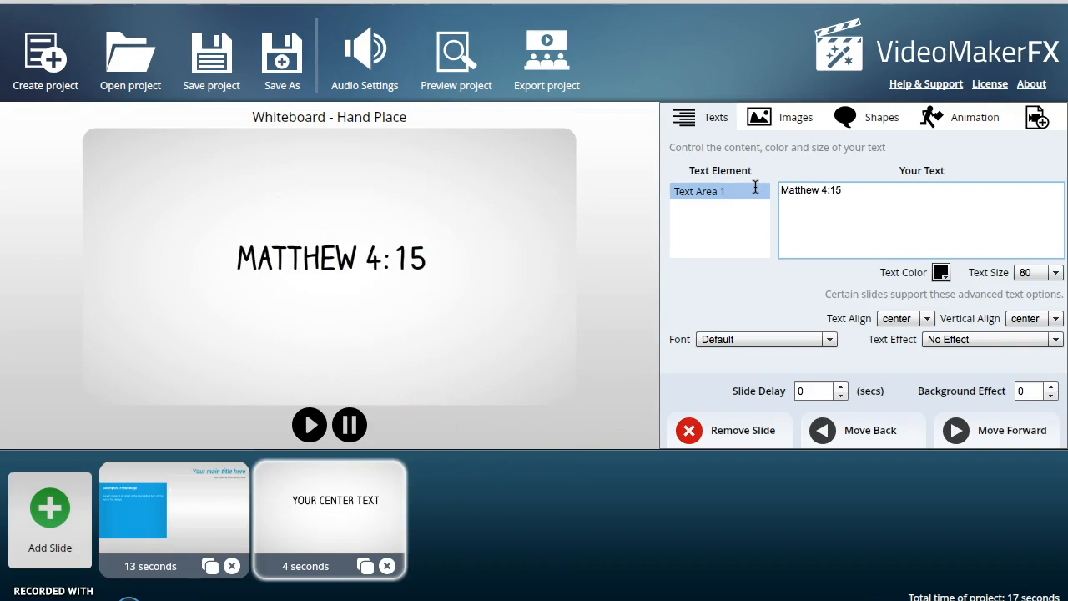
- Switch to e-Sword to read the Matthew 4:15 study notes, then return to VideoMakerFX
key(super+Tab)
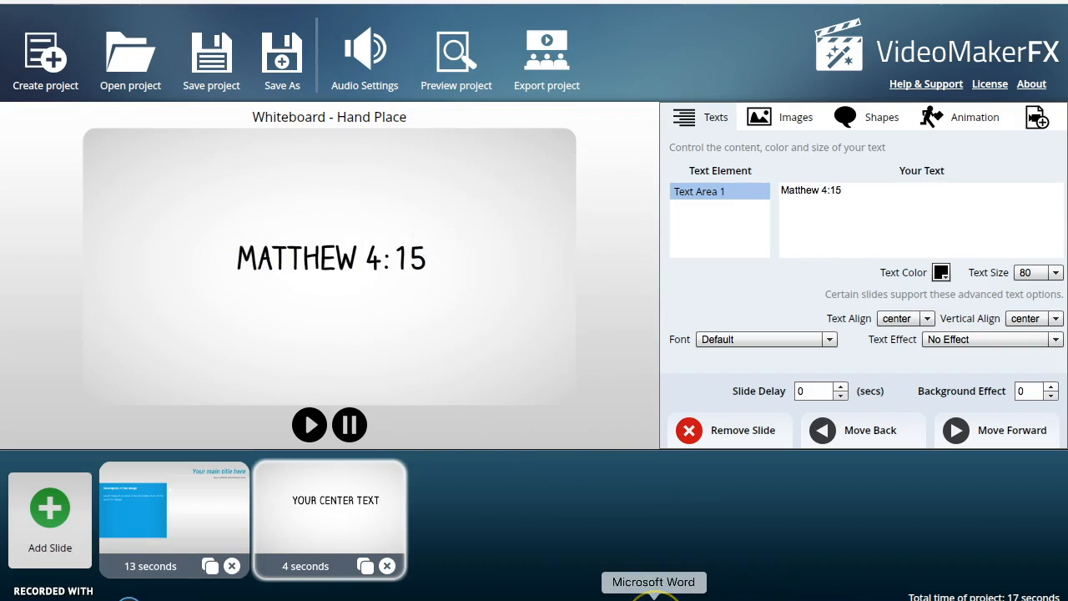
click(715, 597)
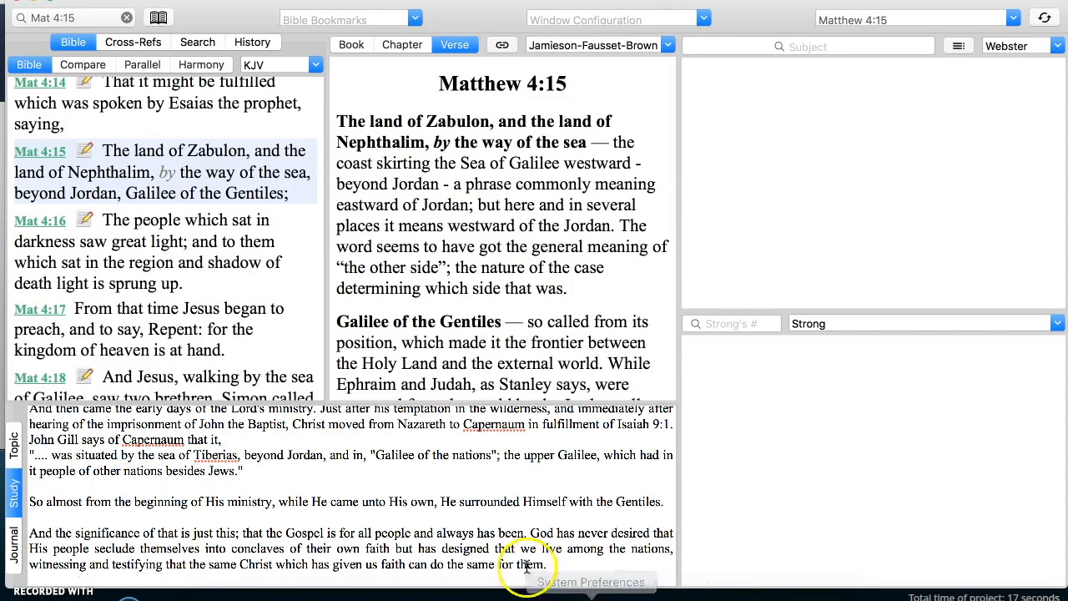
scroll(478, 488, up, 5)
scroll(478, 488, down, 2)
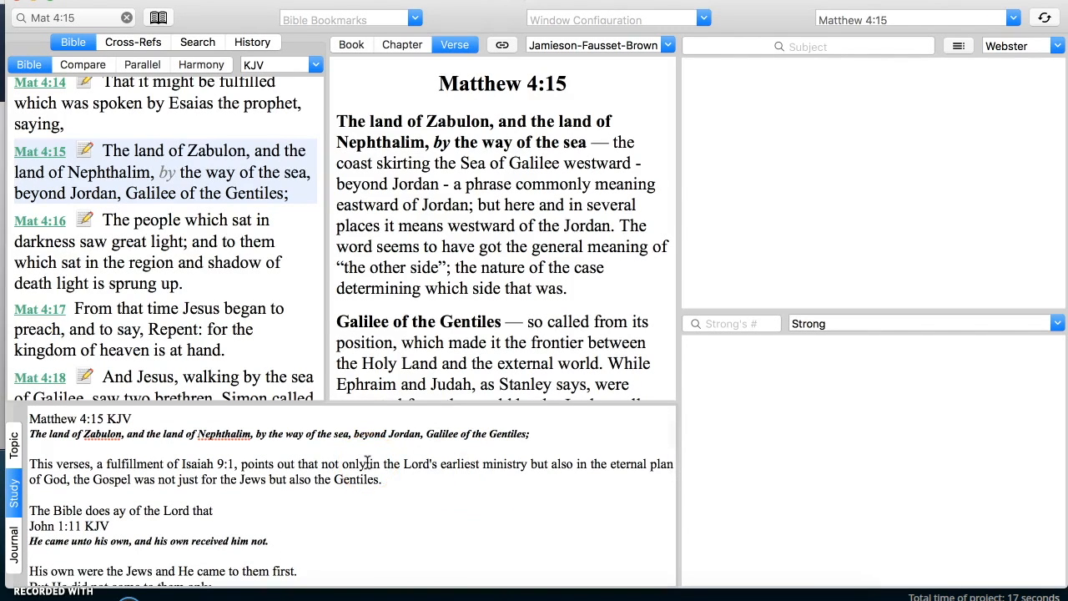
scroll(367, 462, down, 4)
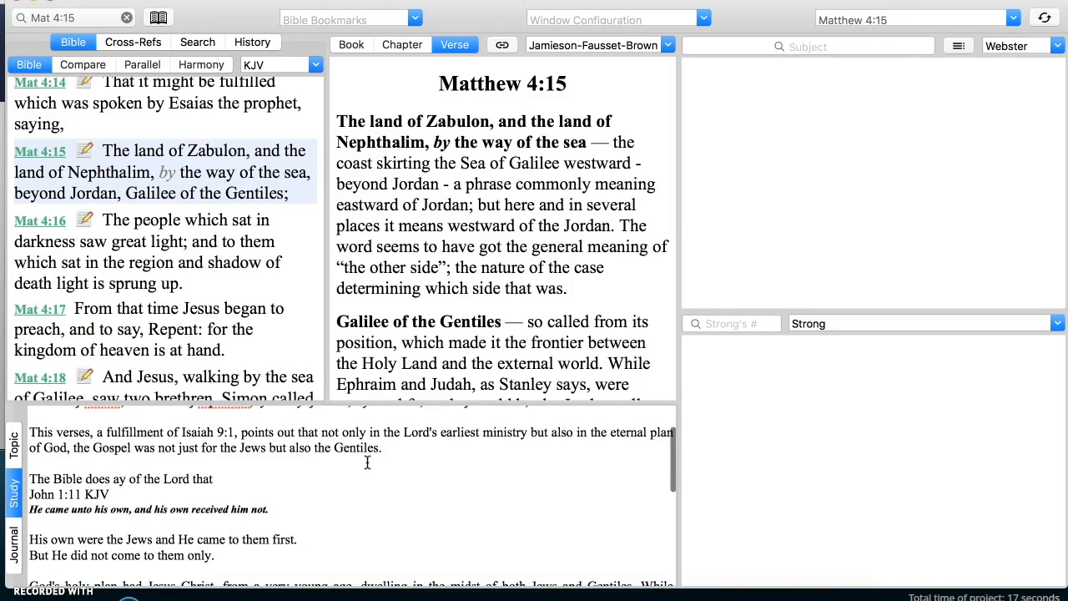
scroll(367, 462, down, 1)
scroll(367, 463, up, 2)
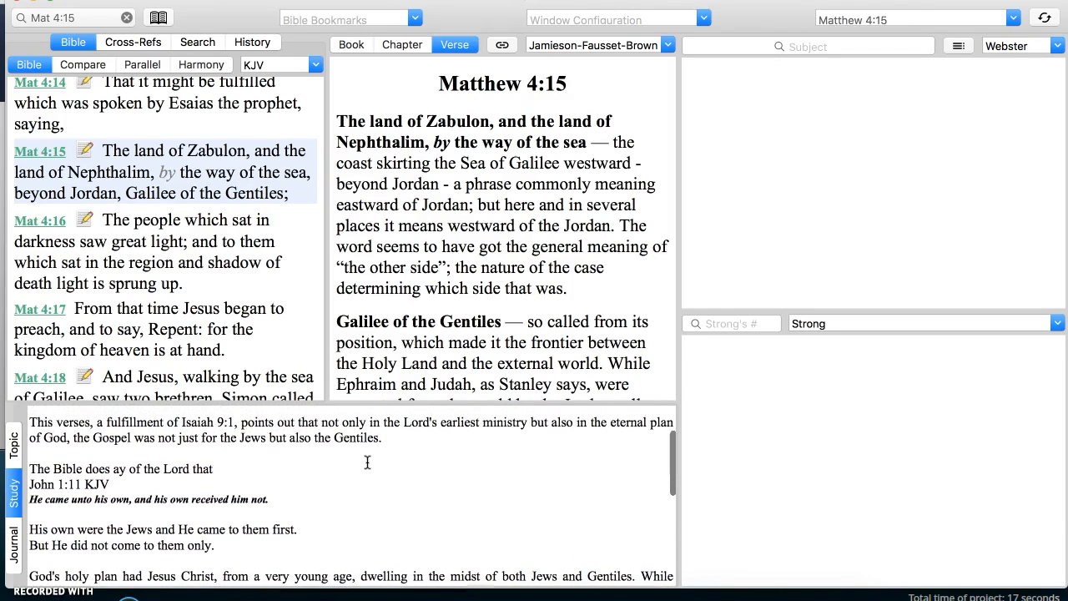
scroll(367, 462, down, 1)
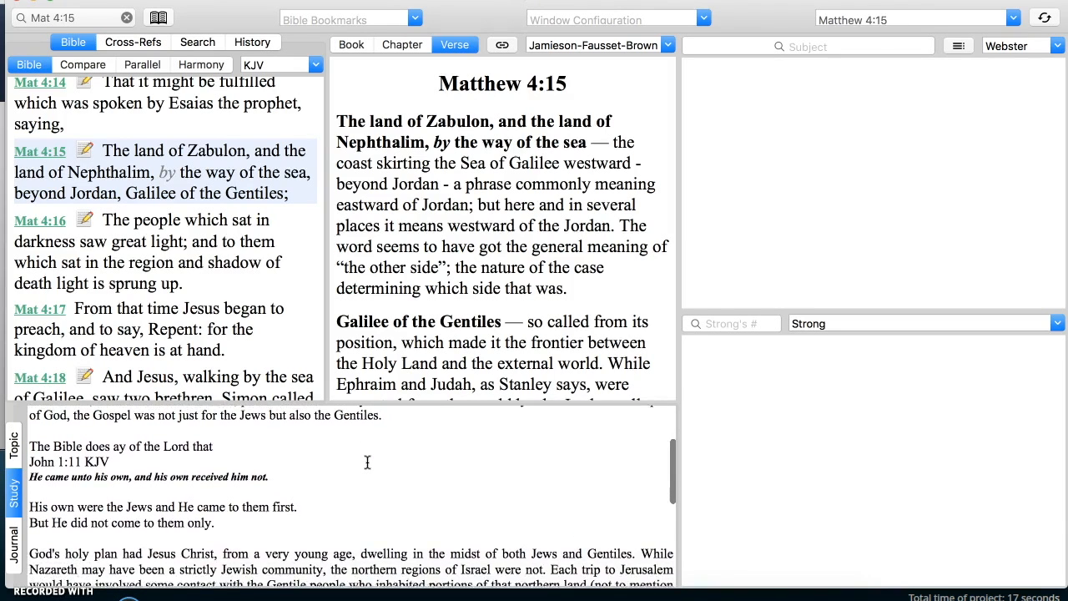
scroll(367, 462, up, 1)
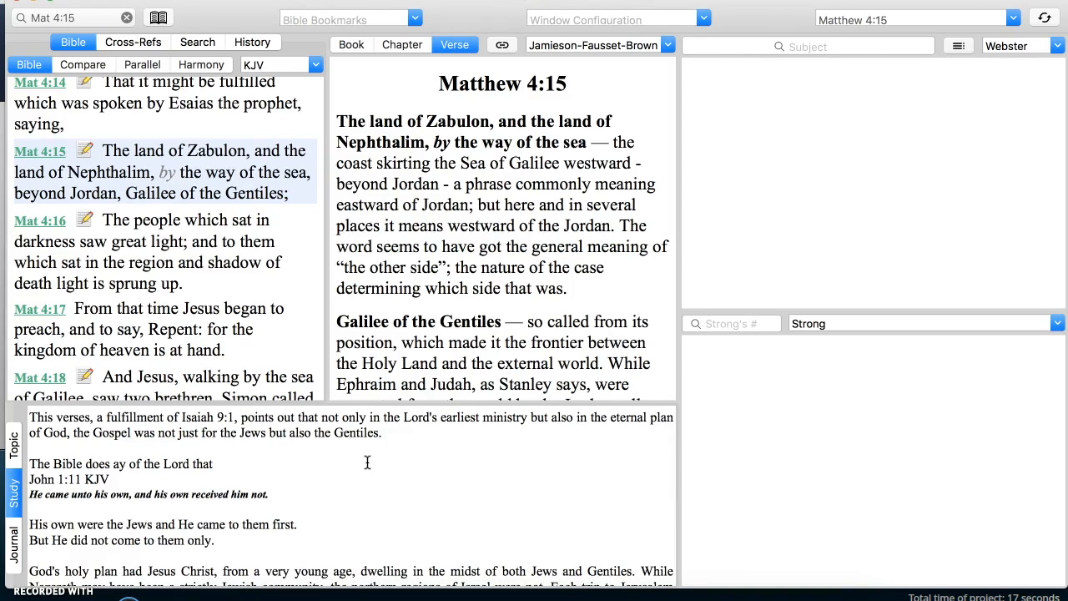
key(super+Tab)
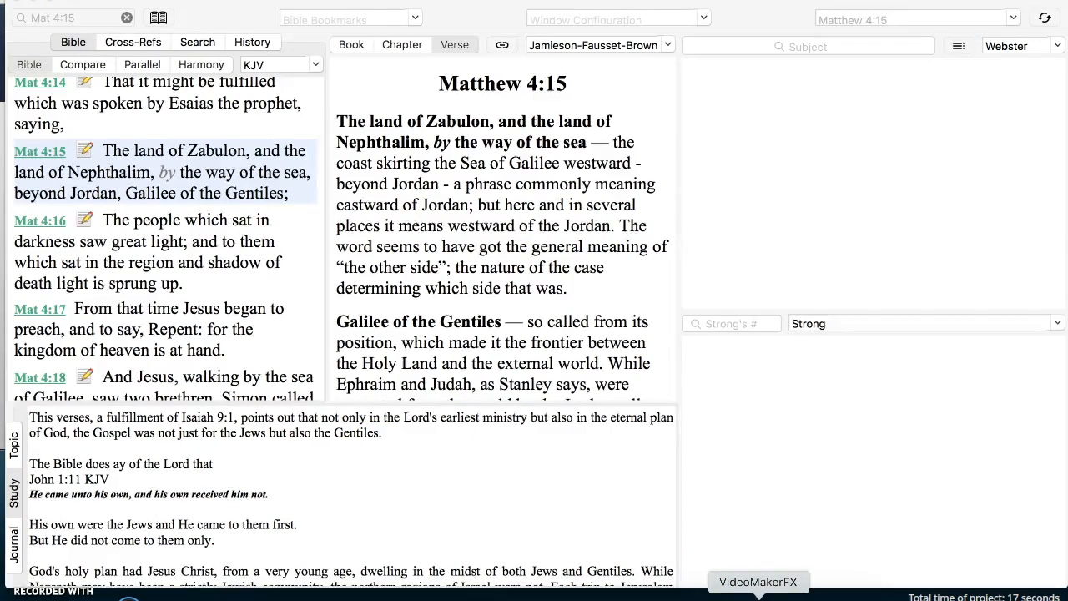
click(757, 594)
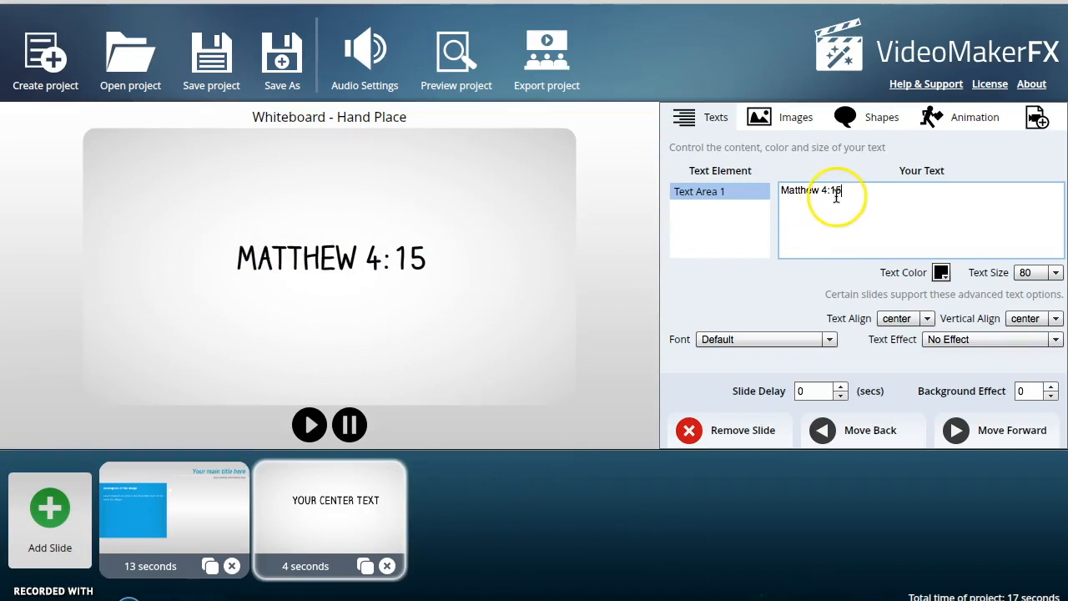
- Add a second line "Also the Gentiles" to Text Area 1
key(Return)
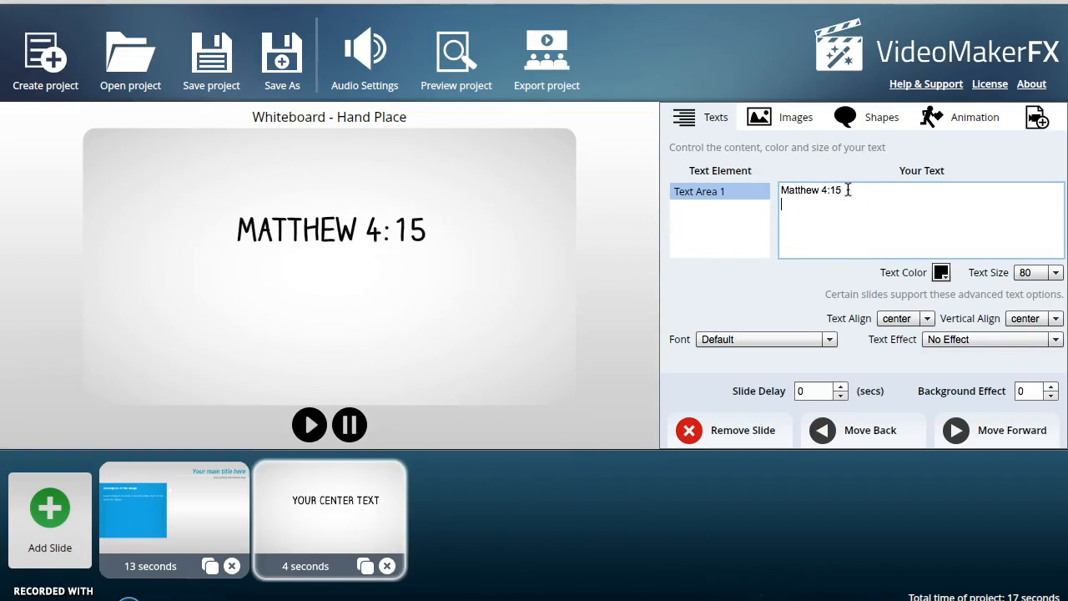
text(Also the )
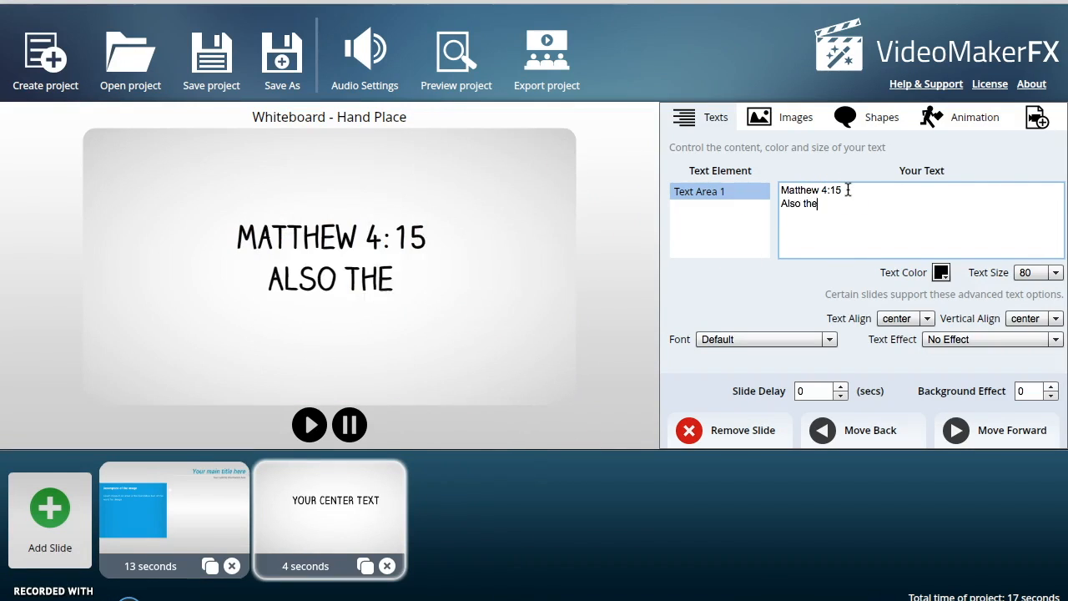
text(Gentils)
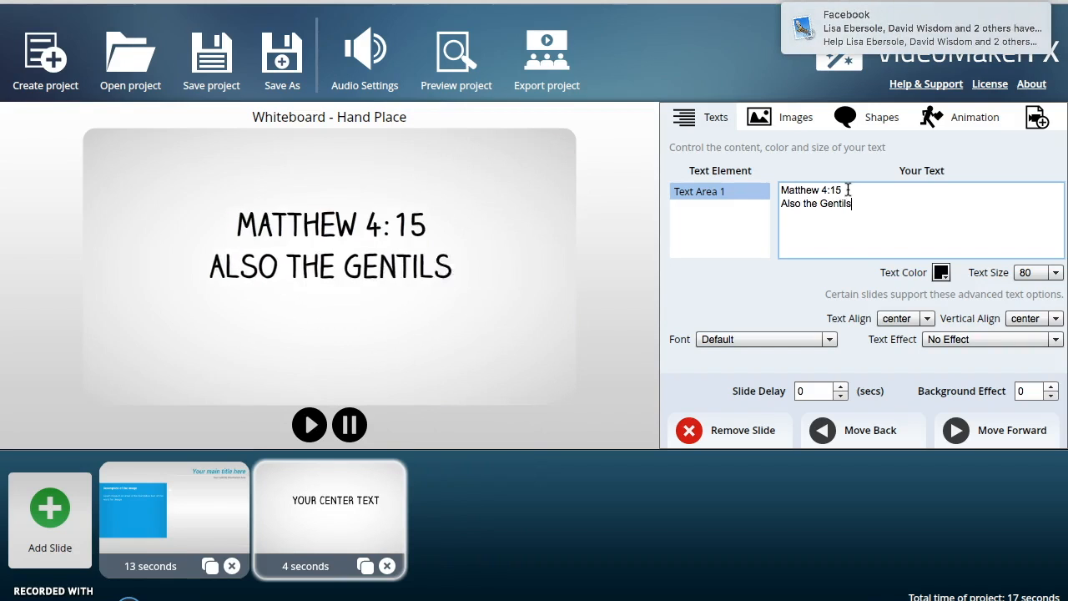
key(BackSpace)
key(BackSpace)
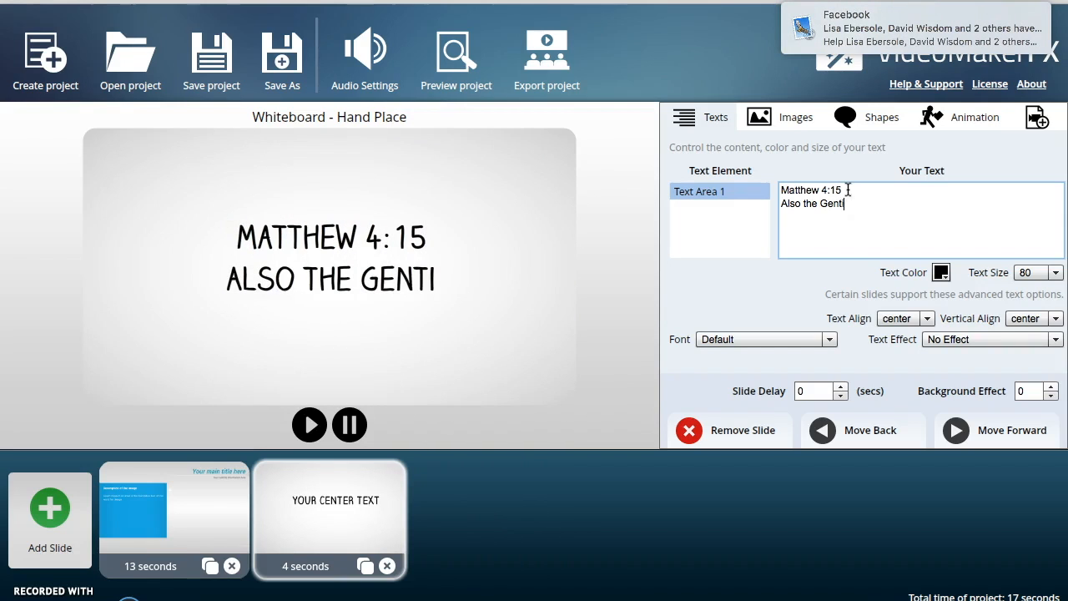
text(les)
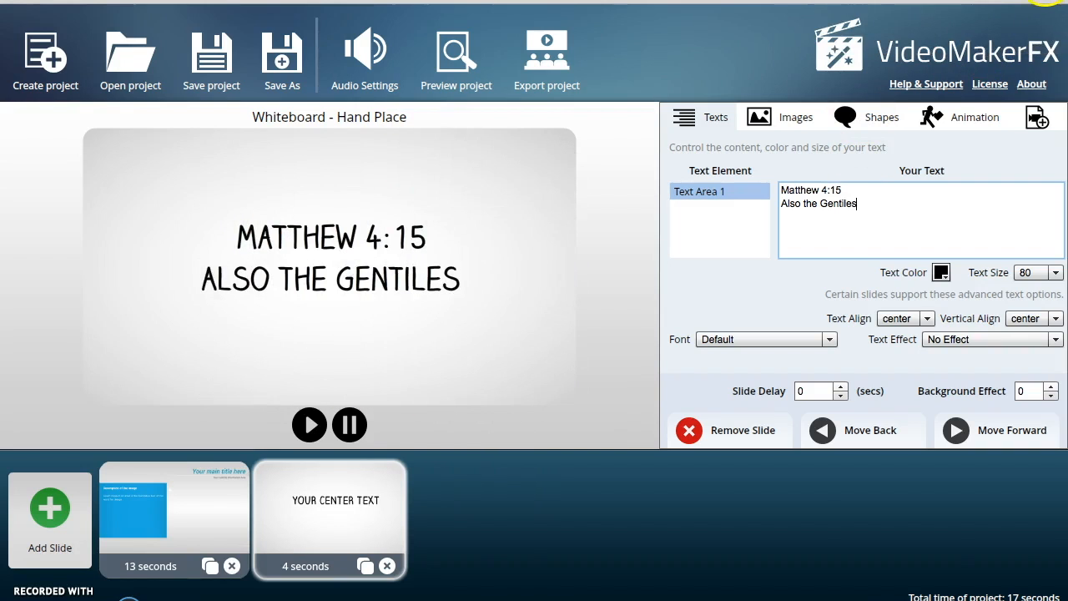
- Turn on Do Not Disturb in the Notification Center and close it
click(1048, 1)
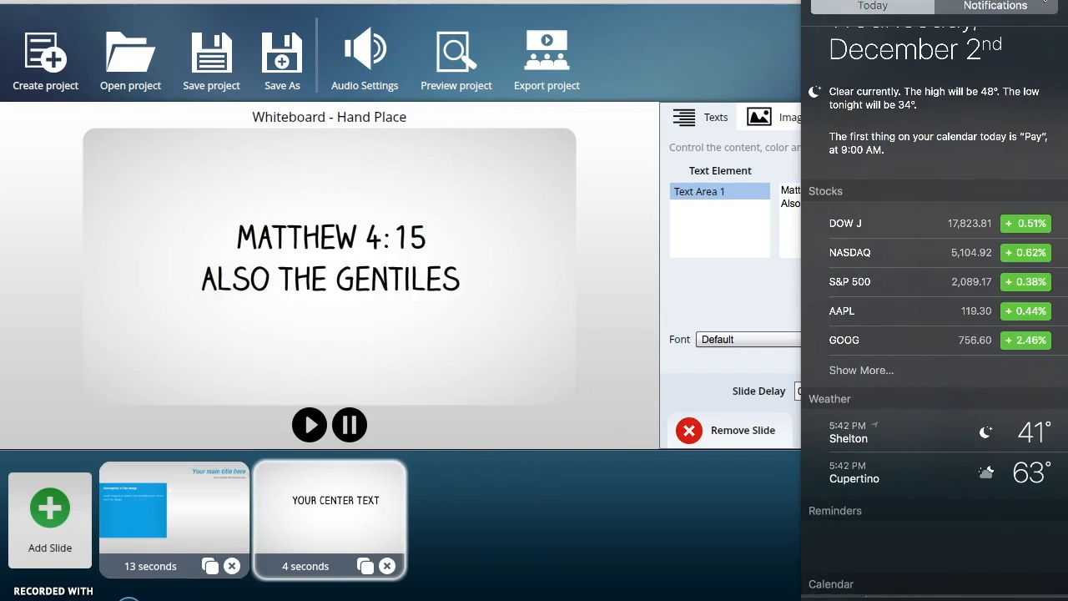
click(991, 6)
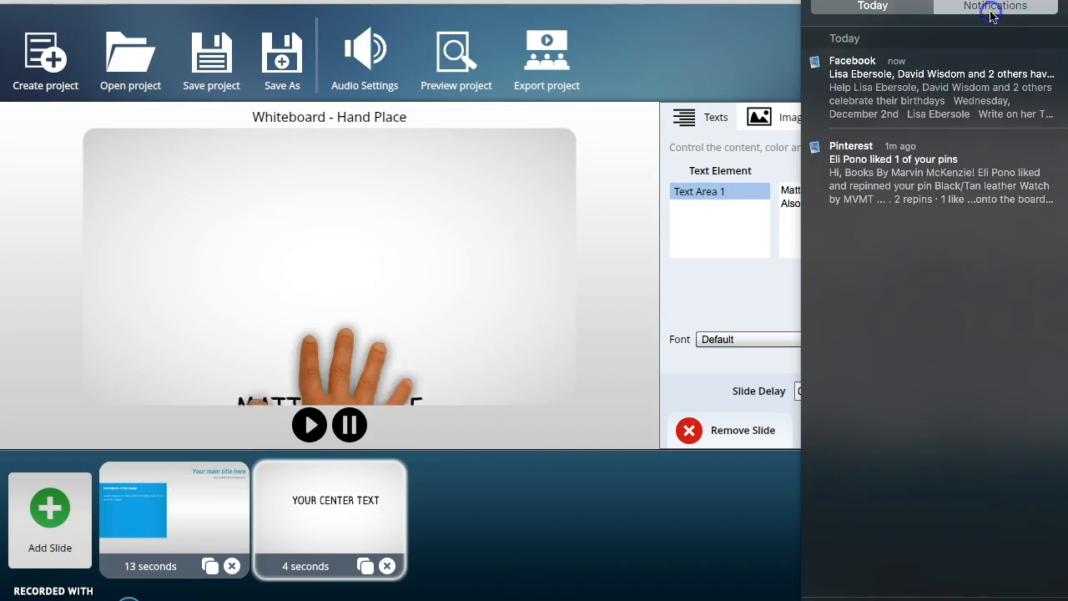
click(886, 17)
scroll(930, 58, up, 3)
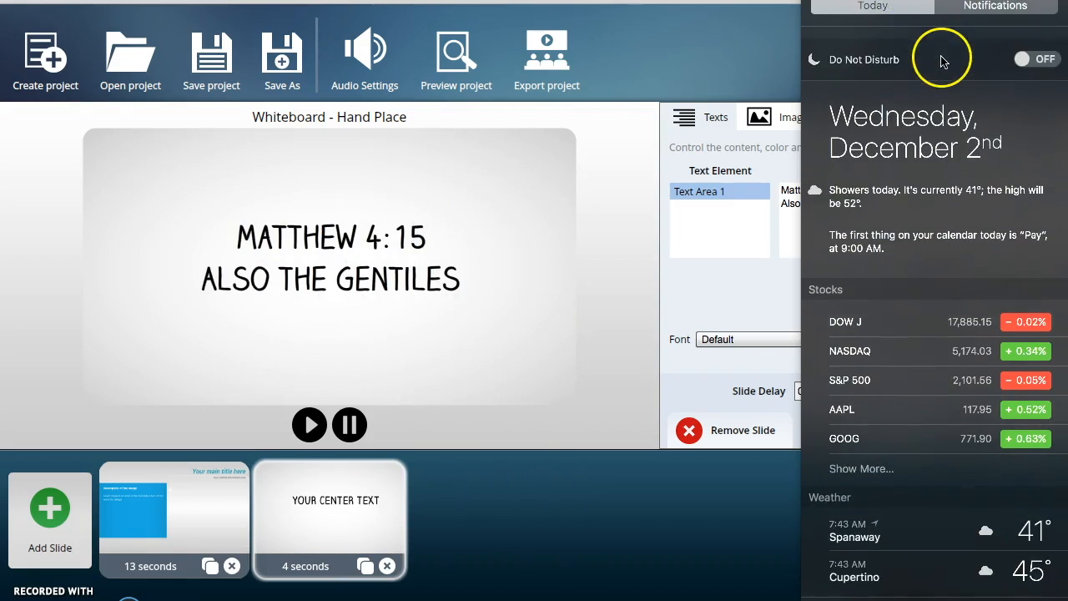
click(1045, 47)
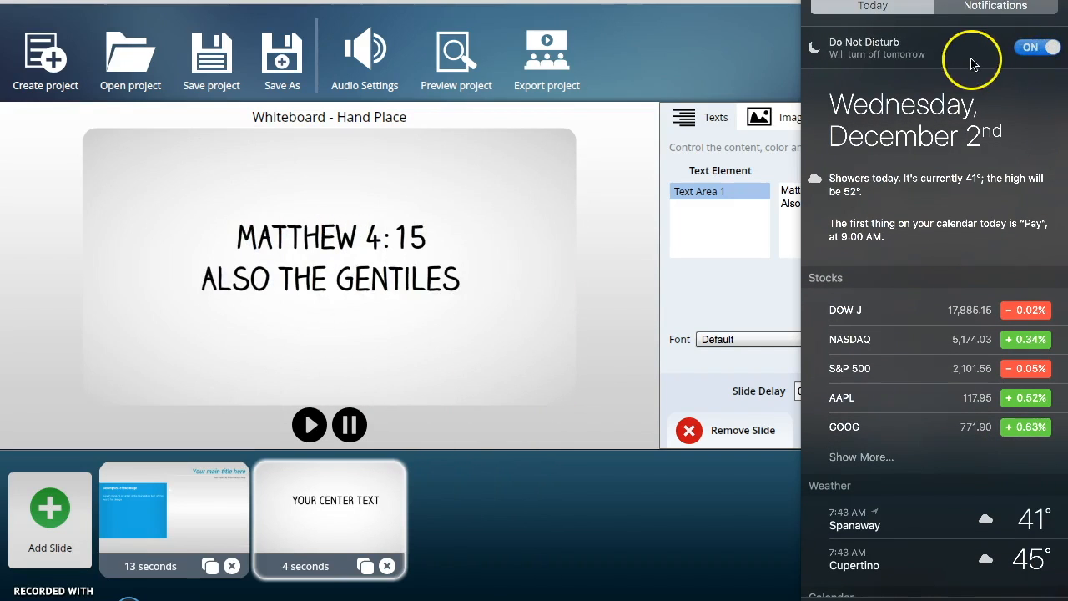
click(711, 61)
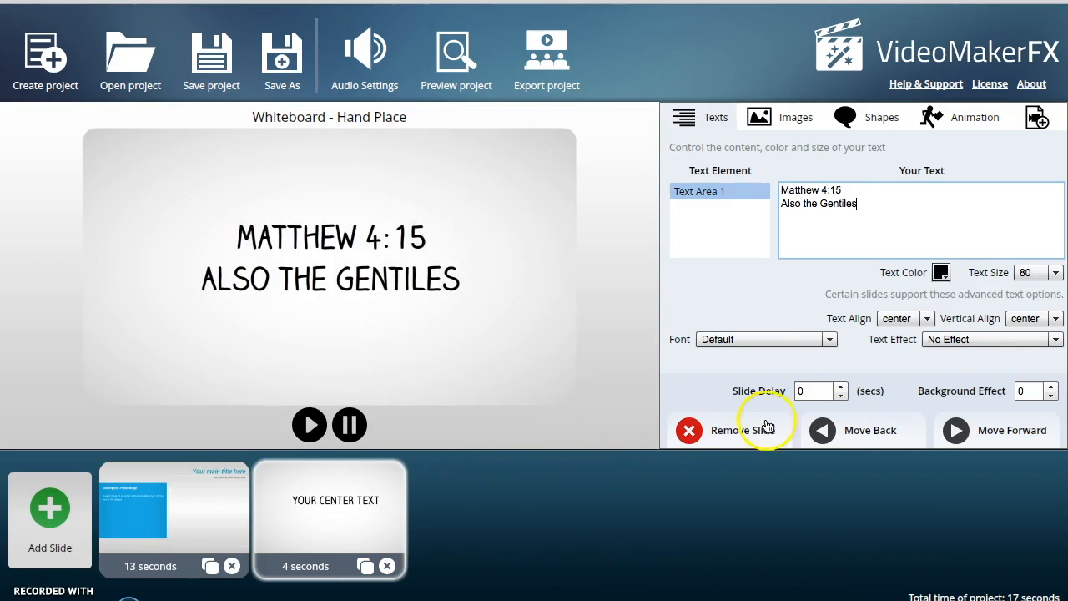
- Set the slide delay to 5 seconds
click(841, 386)
click(840, 386)
click(841, 386)
click(841, 386)
click(841, 386)
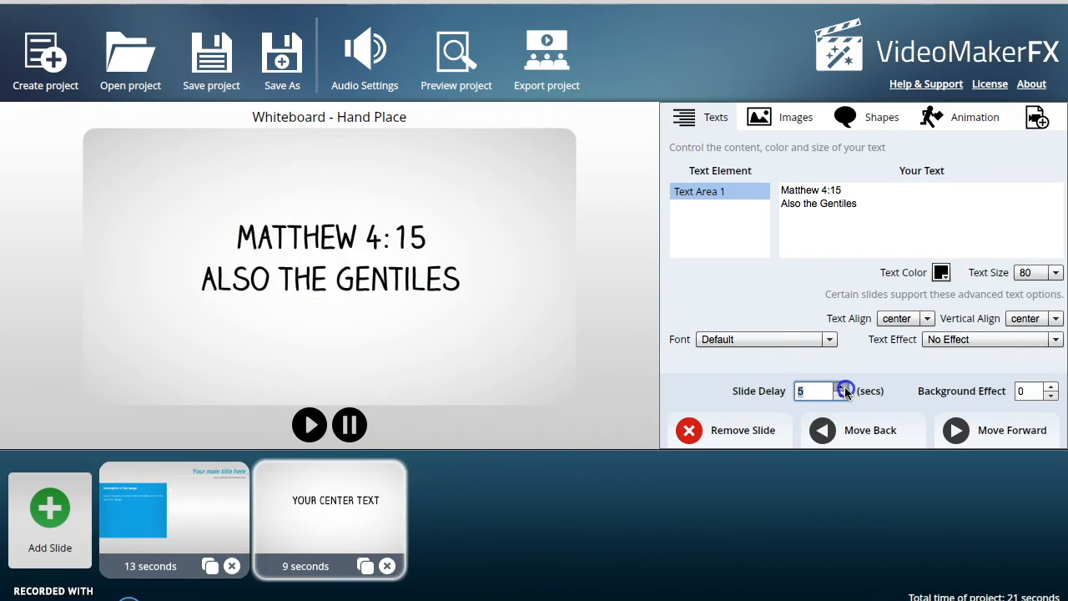
- Add another Whiteboard - Hand Place slide from the ESSENTIALS - Whiteboard I theme and select it
click(50, 514)
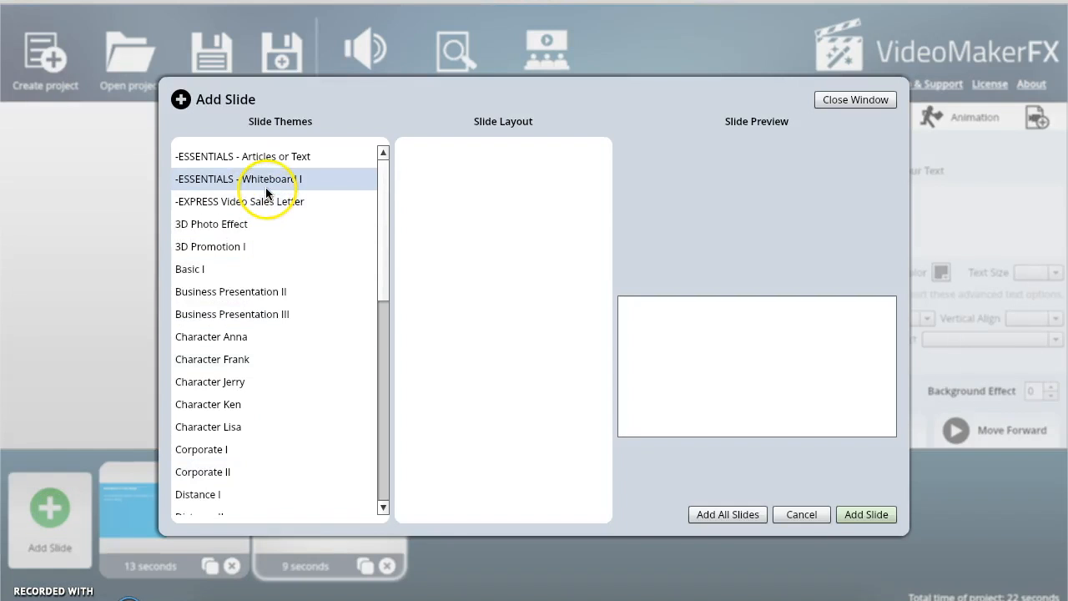
click(242, 180)
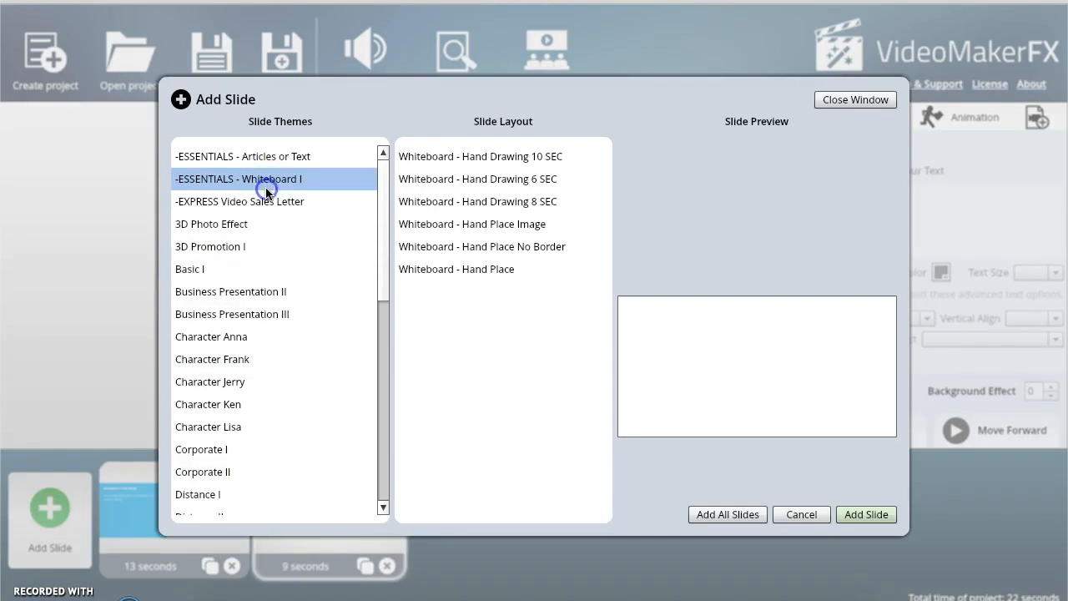
click(463, 268)
click(868, 515)
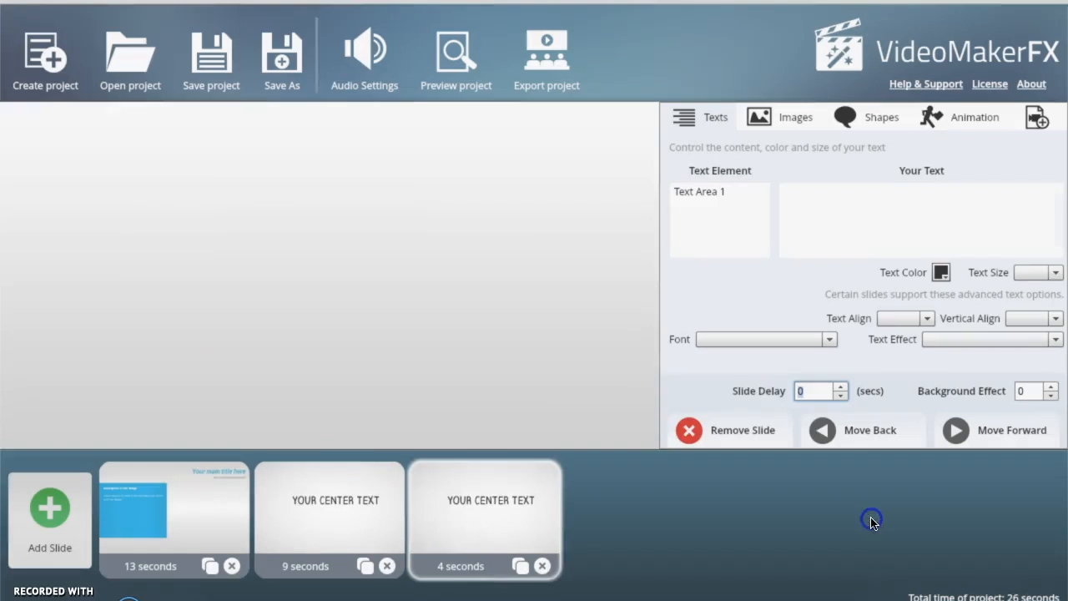
click(439, 521)
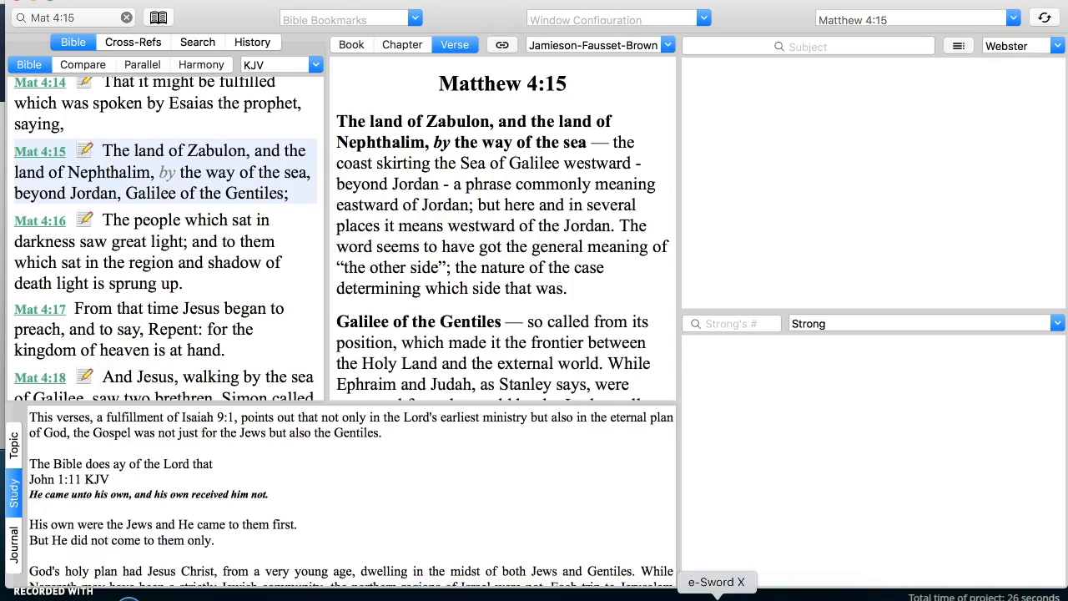
- Switch to e-Sword, select the Matthew 4:15 KJV heading and verse in the study notes, and return to VideoMakerFX
click(716, 593)
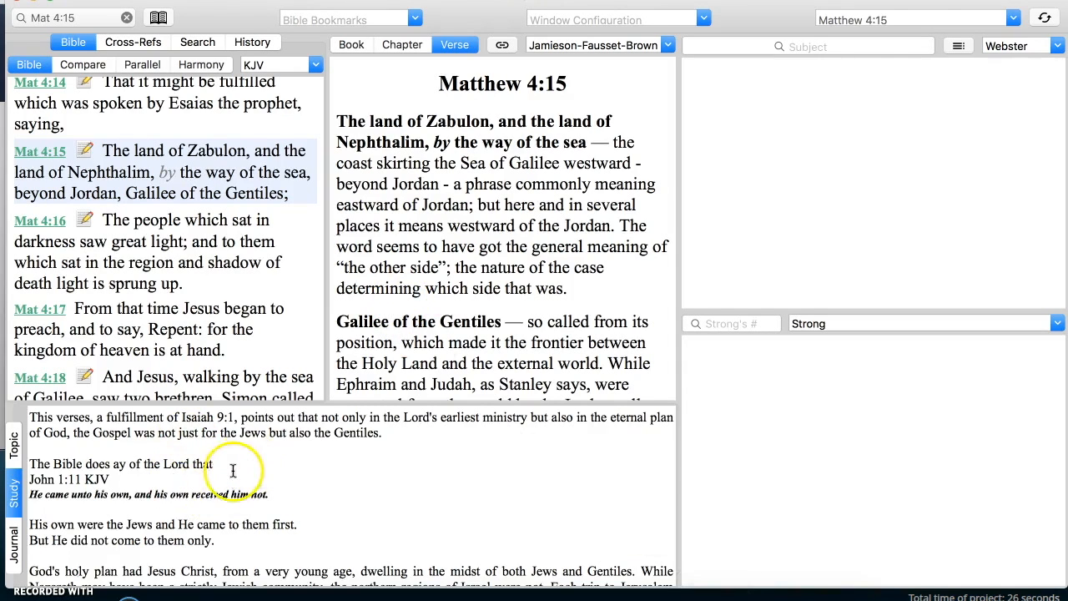
scroll(233, 470, up, 3)
drag(532, 459, 33, 443)
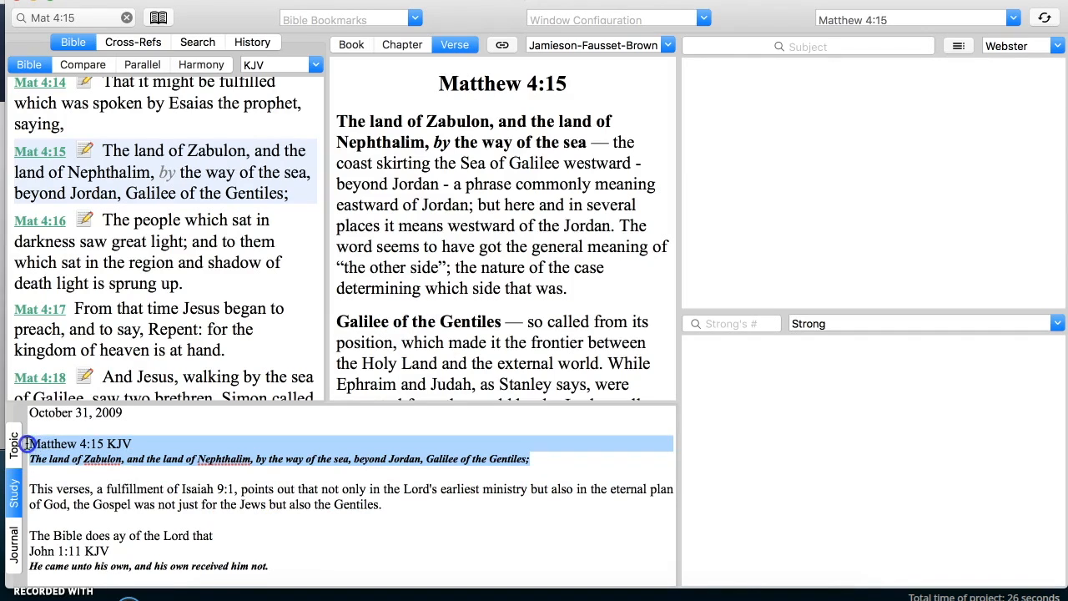
click(266, 408)
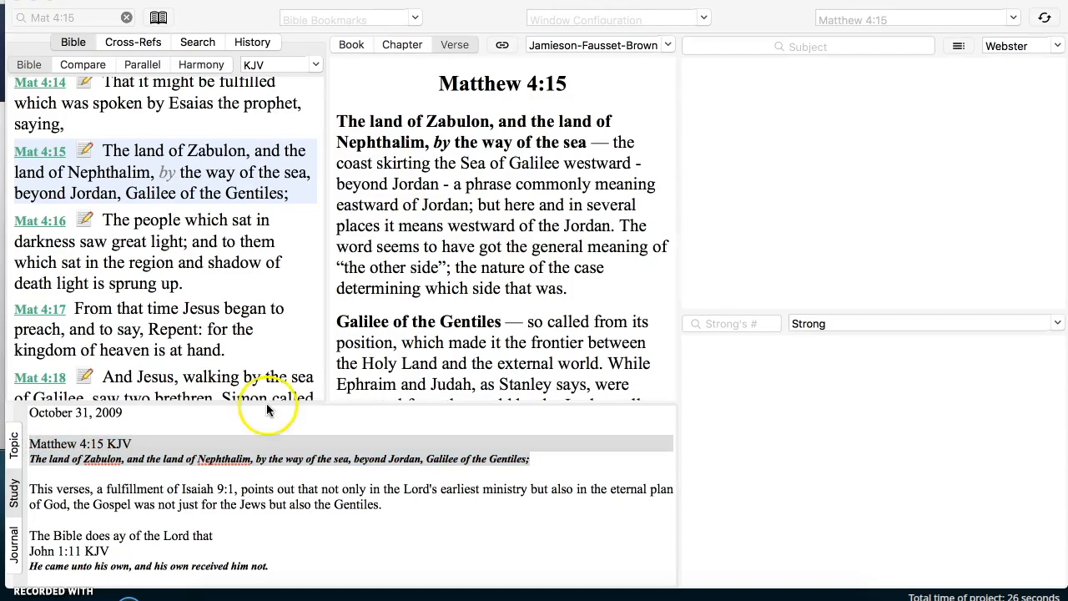
key(super+Tab)
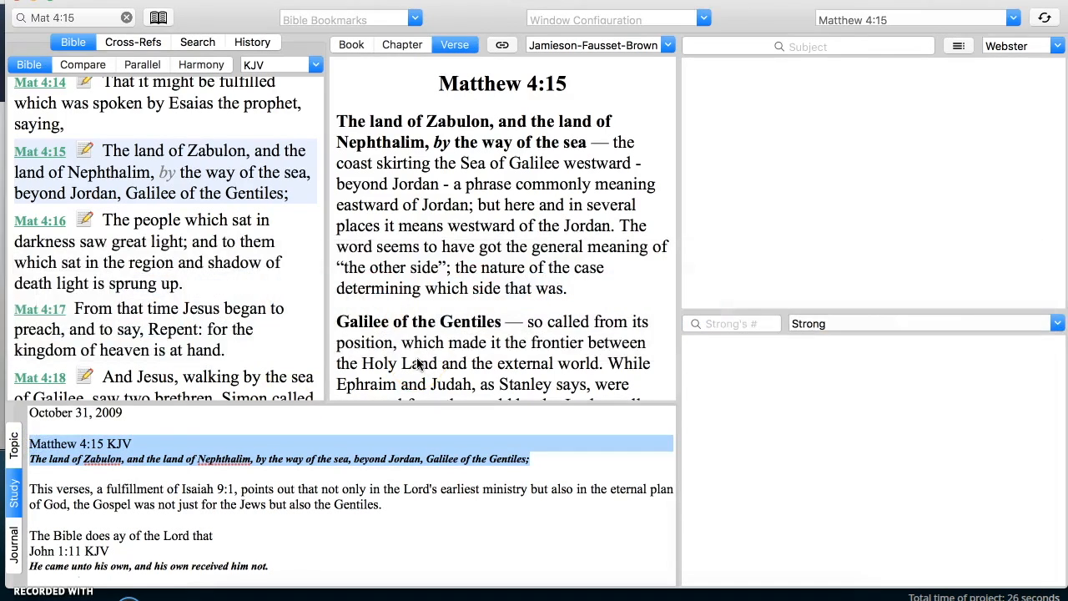
key(super+Tab)
key(super+Tab)
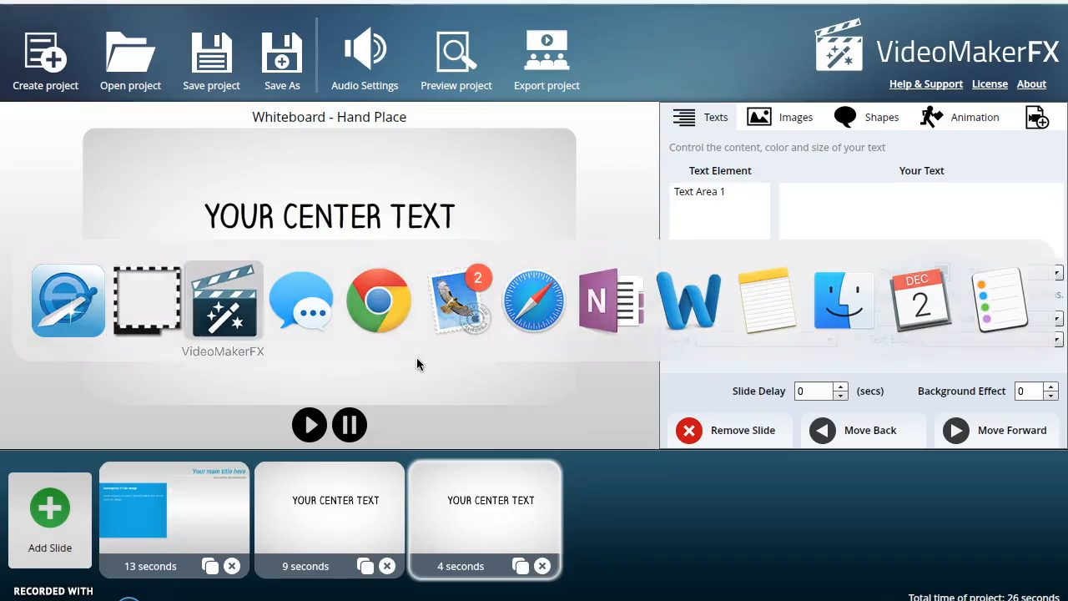
- Paste the Matthew 4:15 KJV heading and verse into the new slide's text area
click(711, 194)
drag(882, 189, 777, 191)
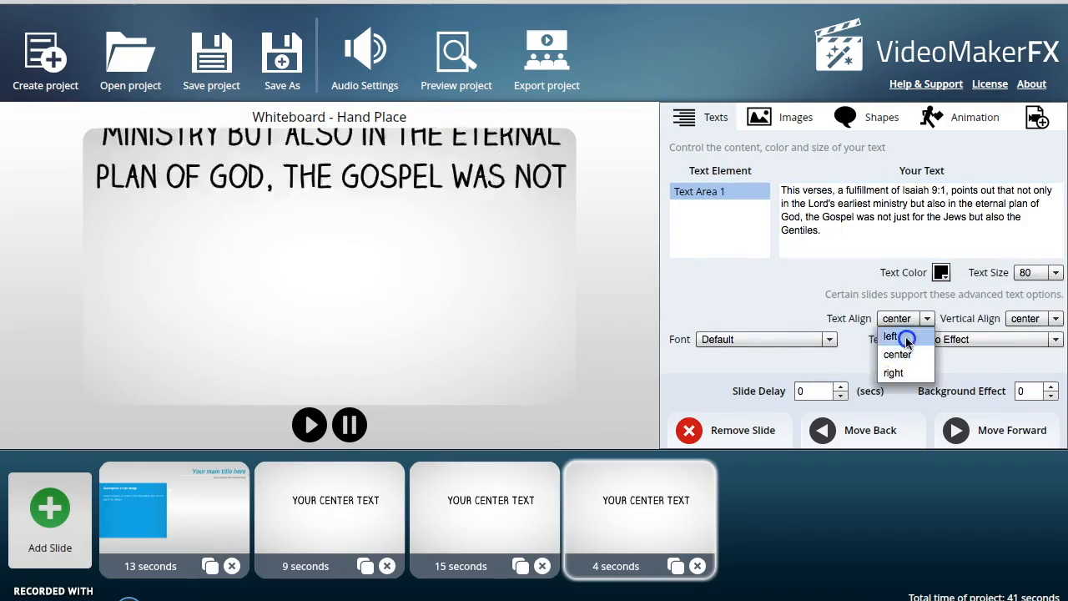
click(901, 336)
click(841, 388)
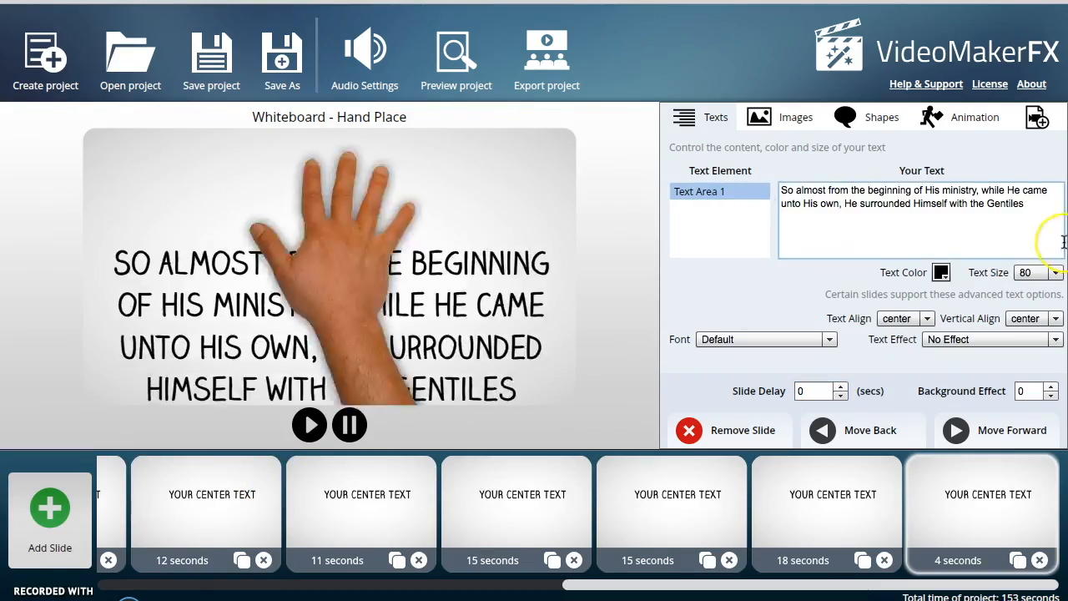
- Add another slide from the ESSENTIALS - Whiteboard I theme and enter the text Bible Studie
click(50, 509)
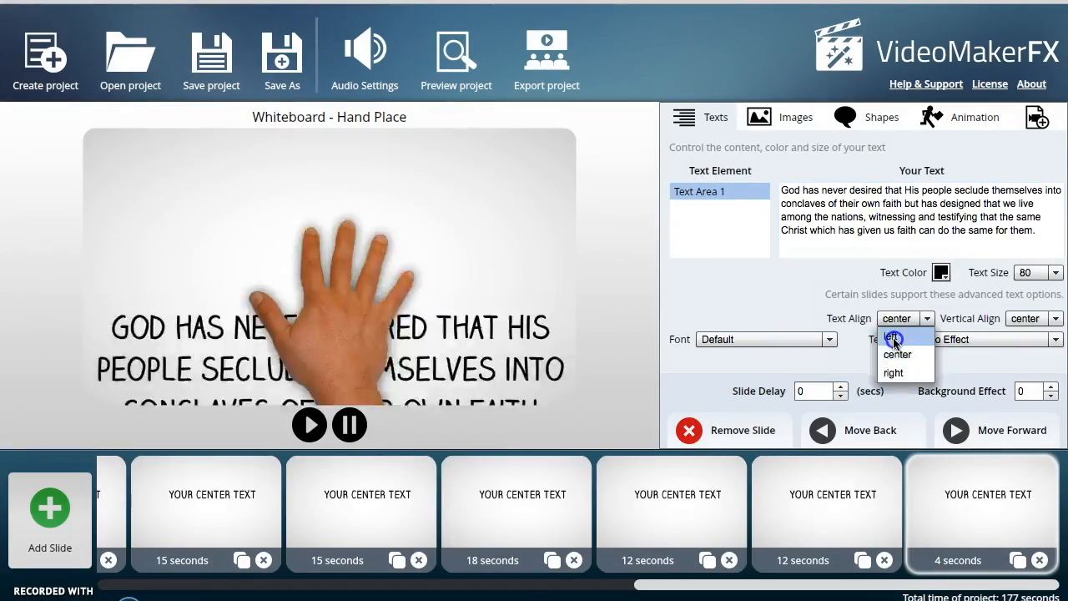
click(892, 337)
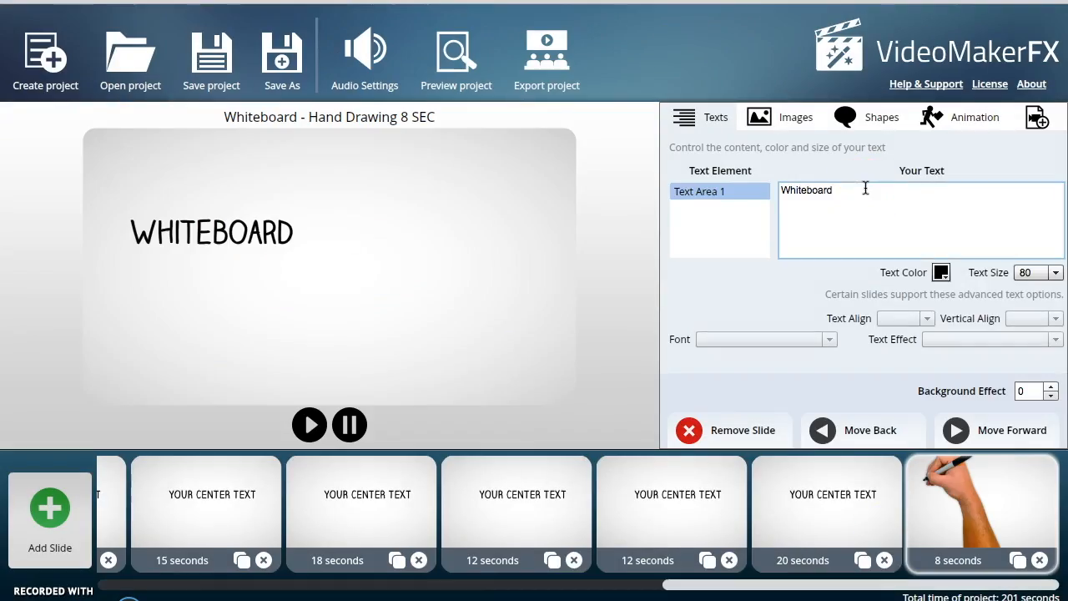
text(Bible Studie)
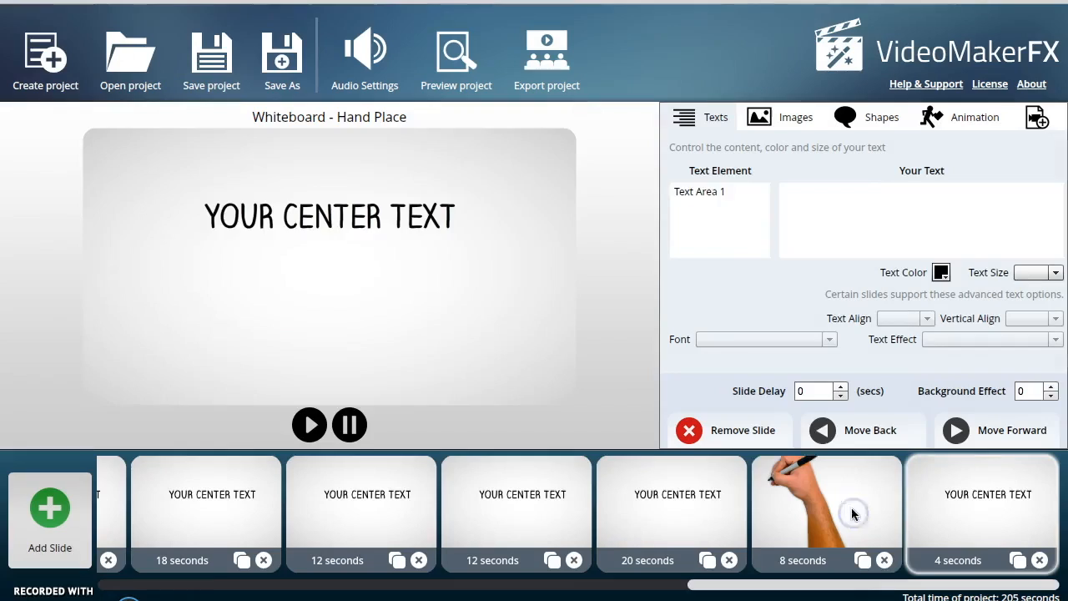
- Enter Bible Baptist Church and the church's postal address on separate lines of a slide's text
click(765, 189)
text(Bible Baptist Church)
key(Return)
text(12307 Canyon Rd E)
key(Return)
text(Puyallup, WA 98373)
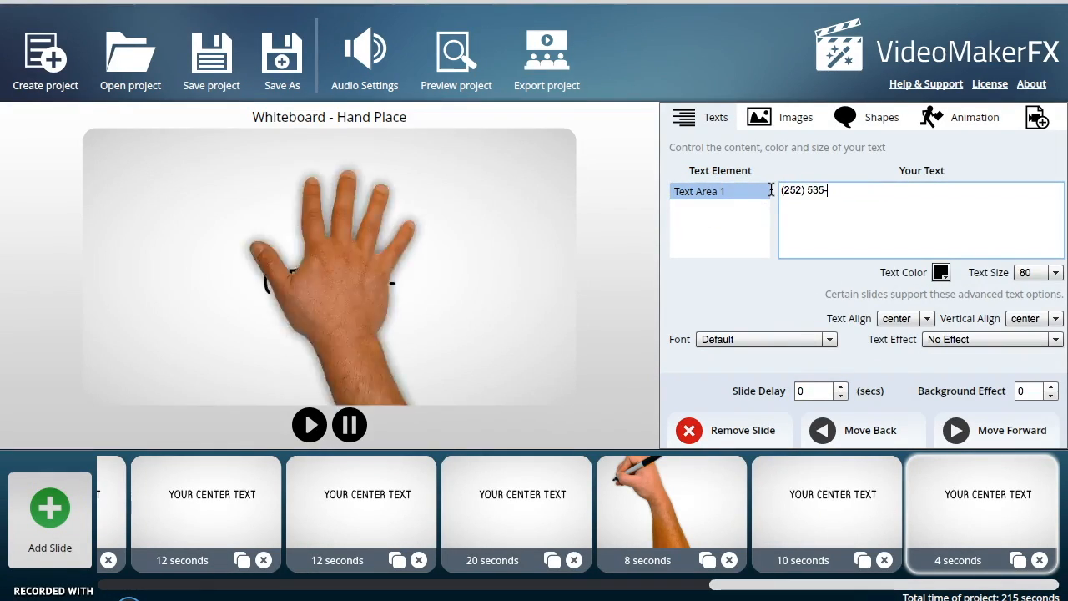
text(5-3165)
key(Return)
text(www.puyallupbaptist)
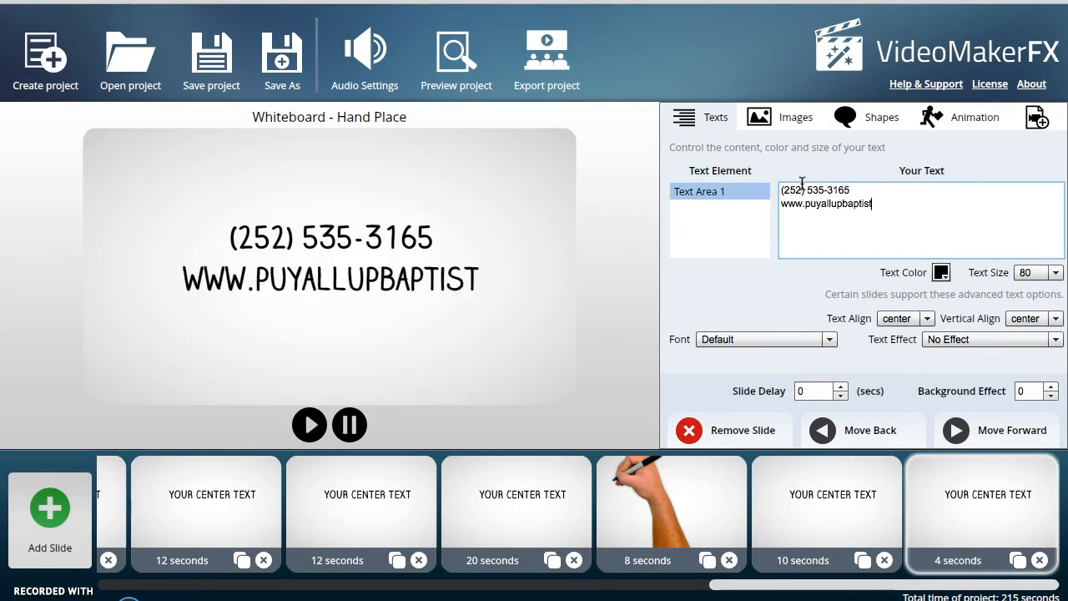
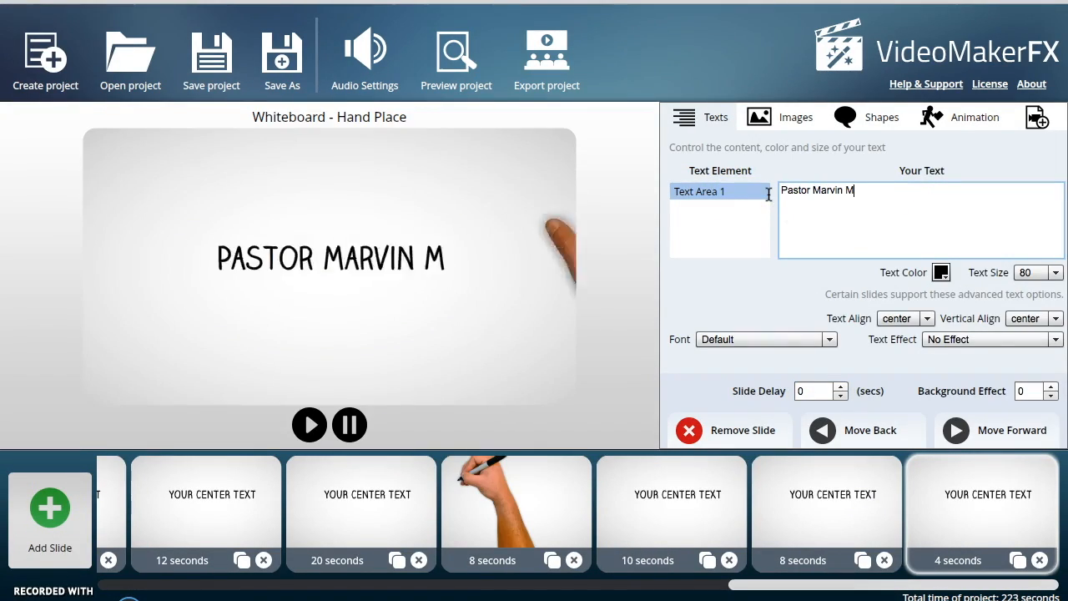
- Enter the pastor's full name and e-mail address as a slide's text
key(Return)
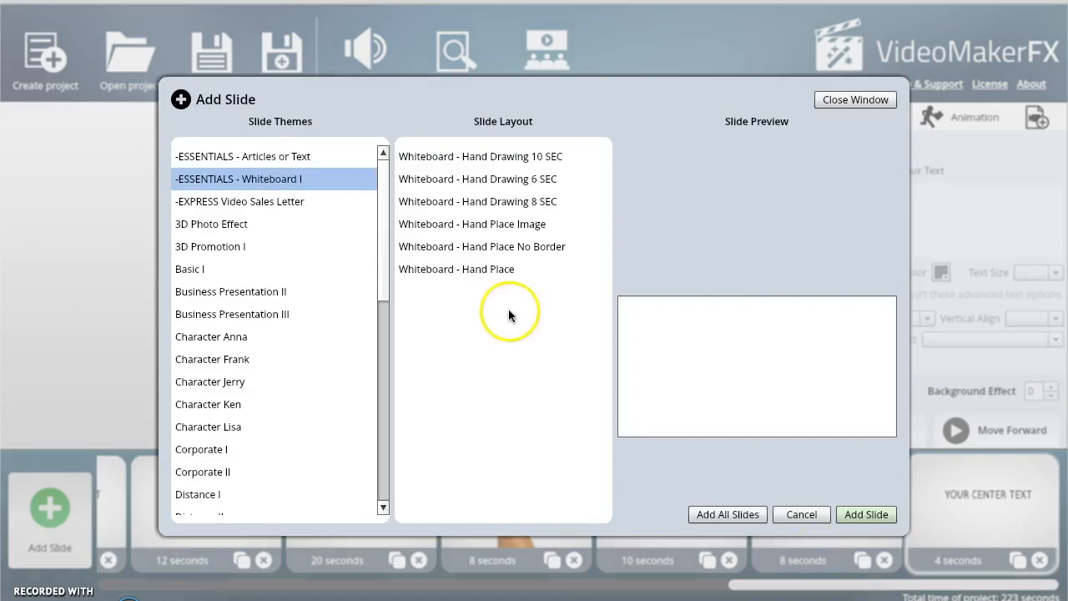
- Set a slide's text to 'If this video has been a help to you please subscribe to this Youtube channel and share with your friends.'
click(762, 201)
text(T)
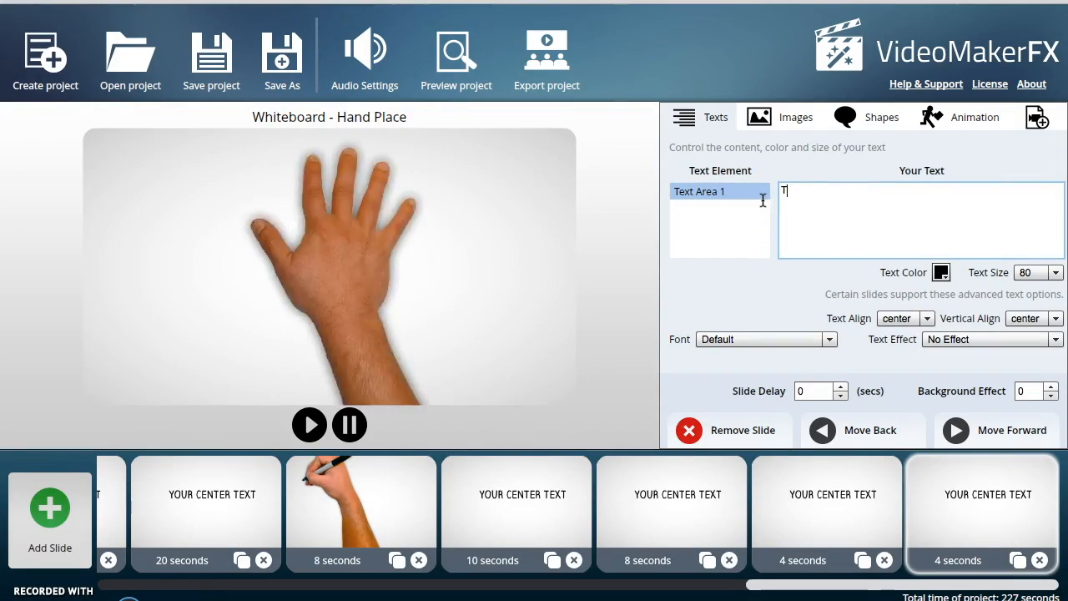
text(f this video has been a help to you please subscribe to this Youtube channel and share with your friends.)
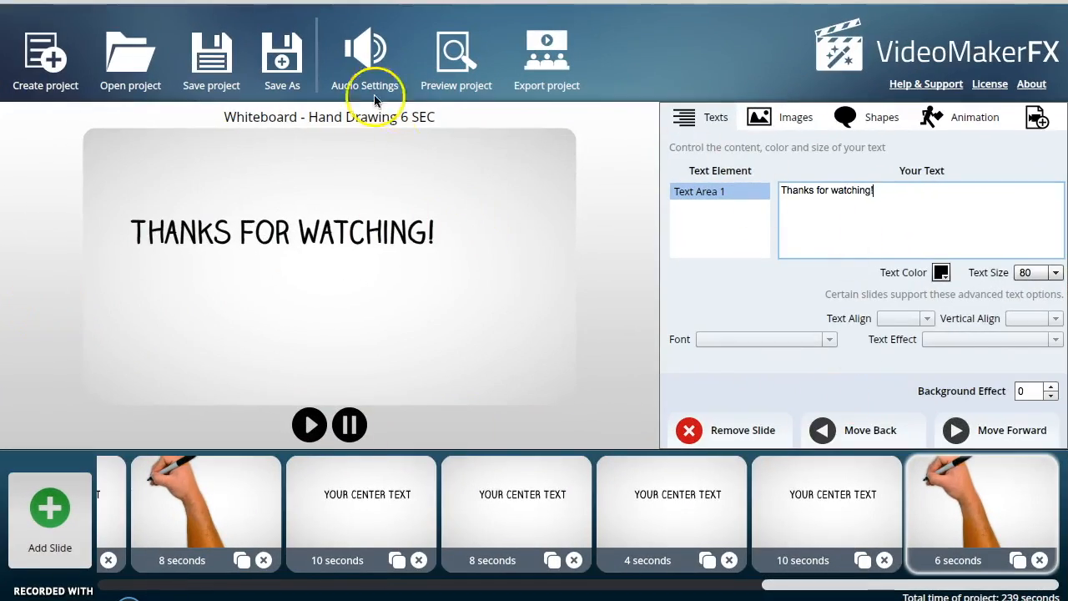
- Enable the first music track and load 'The blood I still there GB 1 - 4/16/15, 1.21 PM.mp3' from Dropbox
click(363, 57)
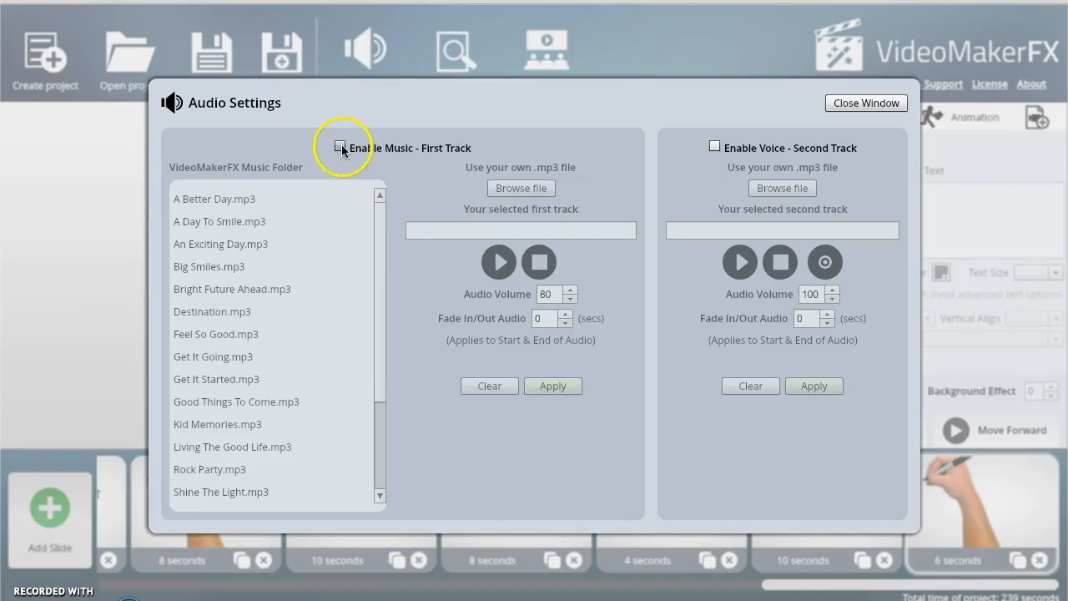
click(342, 147)
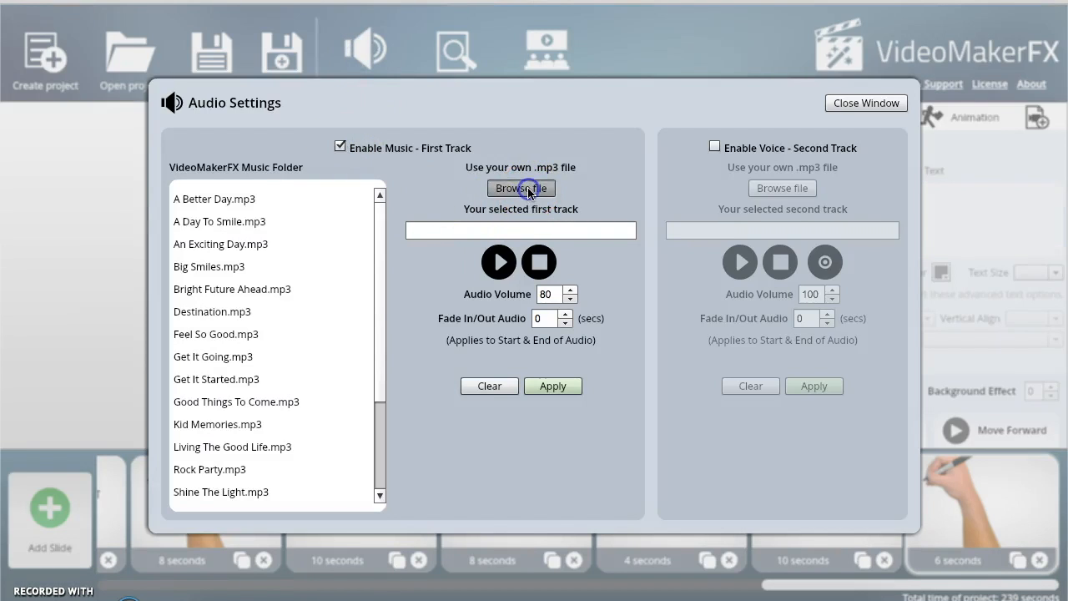
click(528, 188)
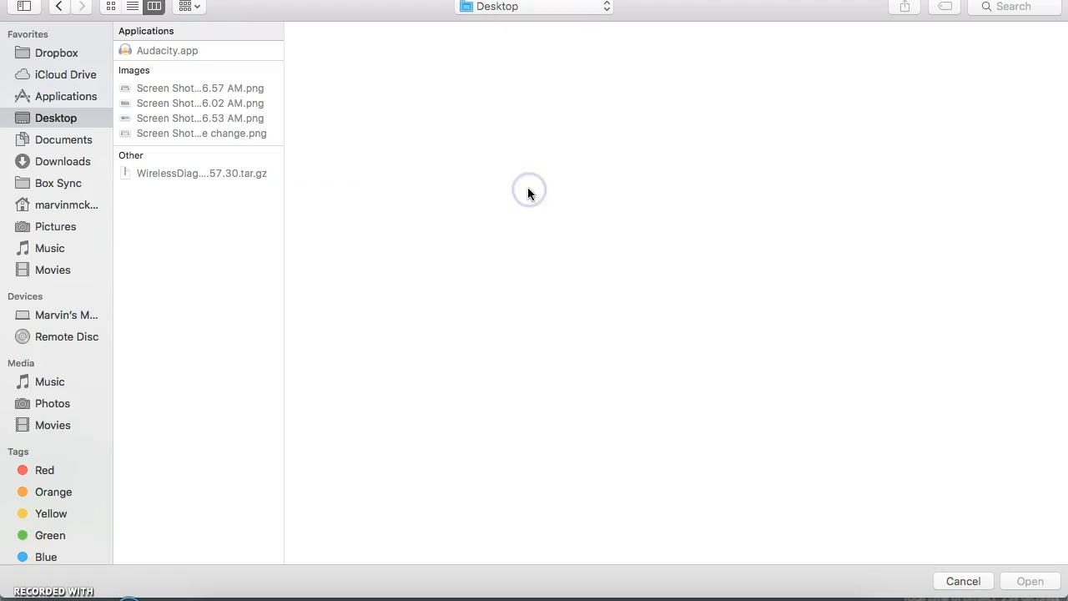
click(63, 54)
scroll(187, 358, down, 10)
scroll(185, 356, down, 3)
click(191, 489)
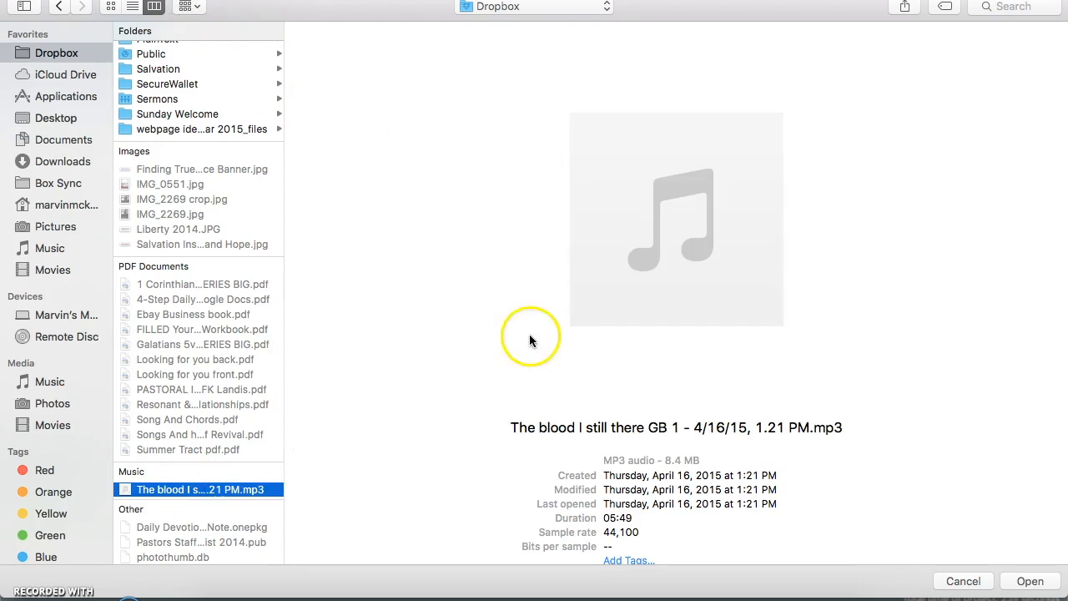
click(1023, 582)
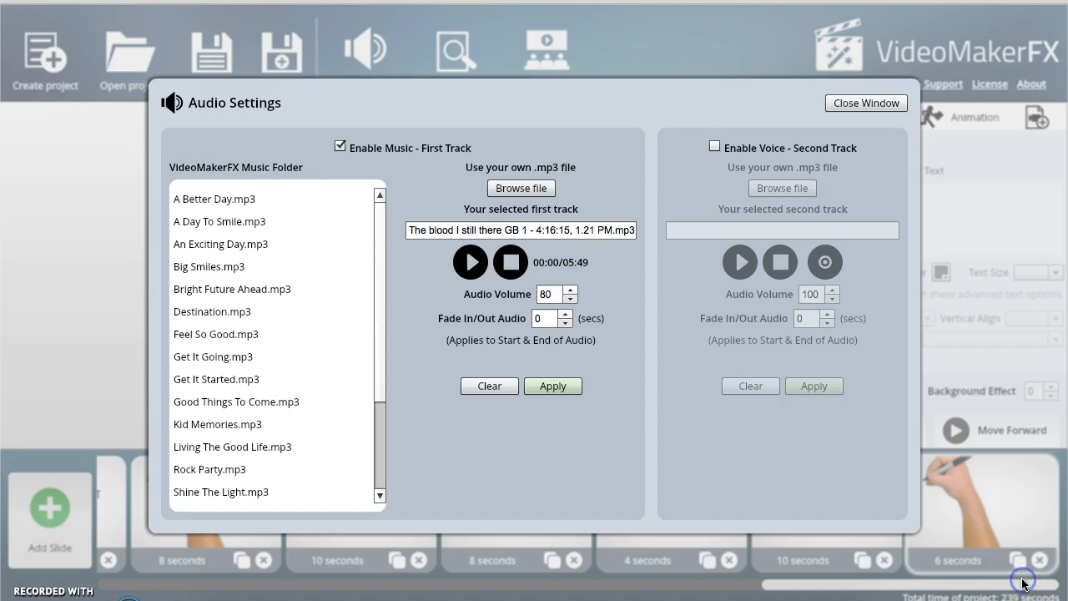
- Enable the voice second track and lower the music track's audio volume to 10
click(715, 147)
click(571, 298)
click(570, 299)
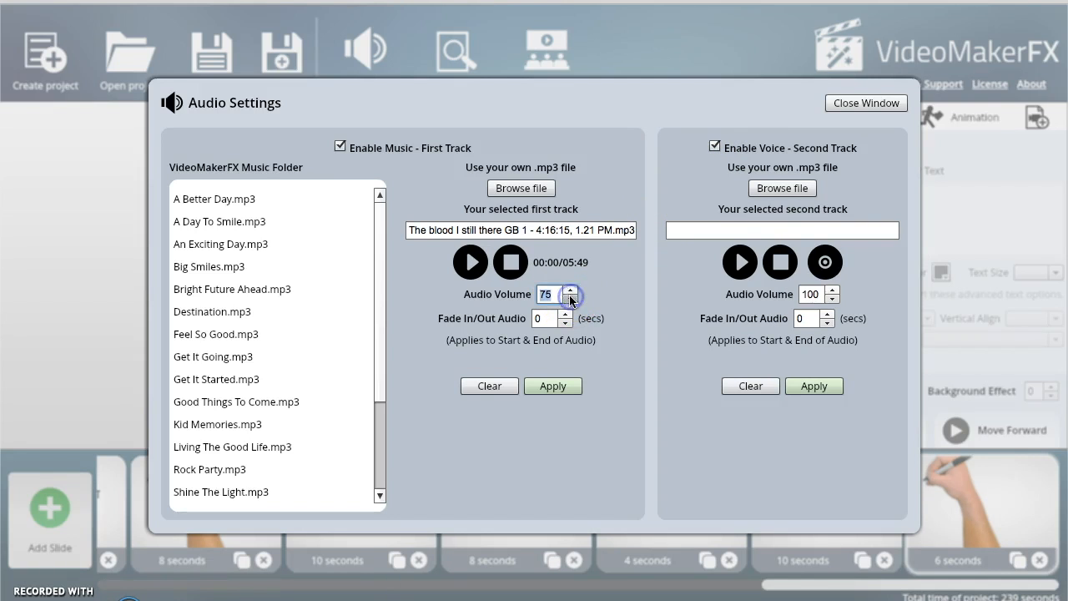
click(571, 298)
click(572, 298)
click(571, 299)
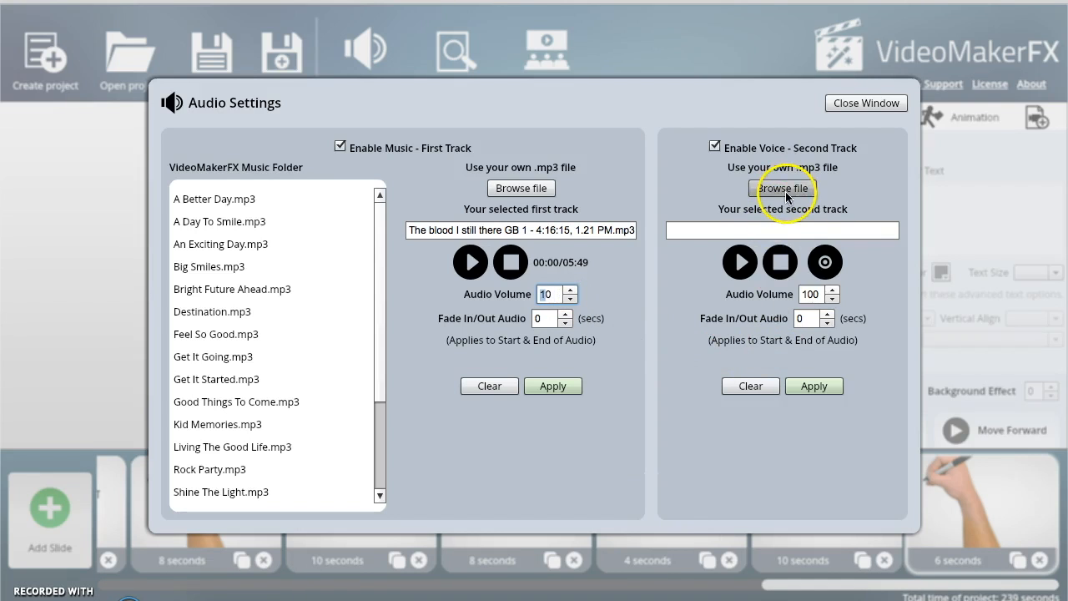
- Record a voice narration with the Built-in Microphone and apply it as the second track
click(825, 264)
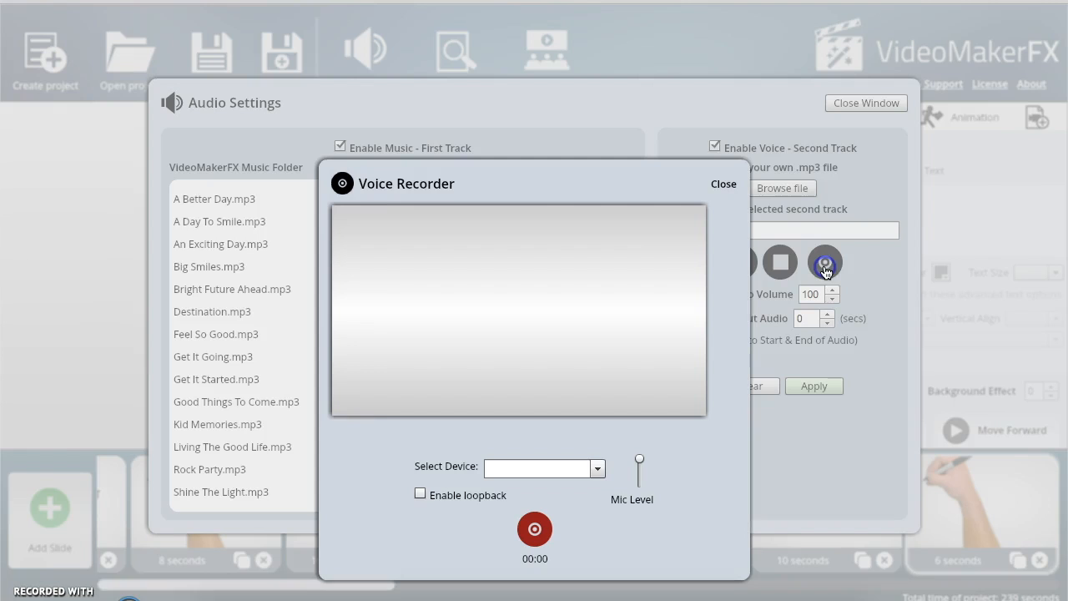
click(598, 469)
click(561, 492)
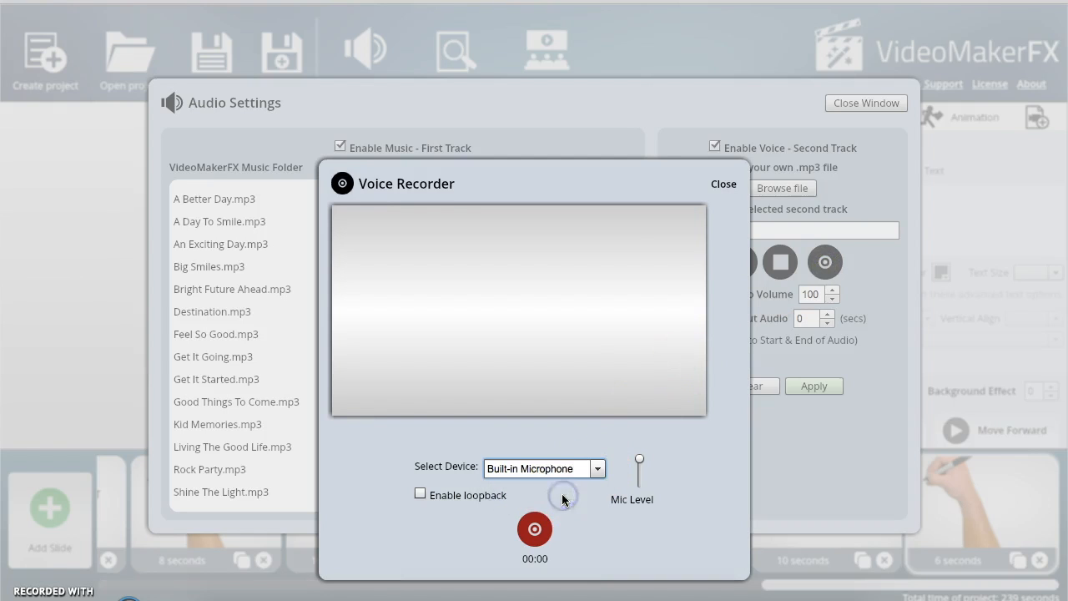
click(535, 538)
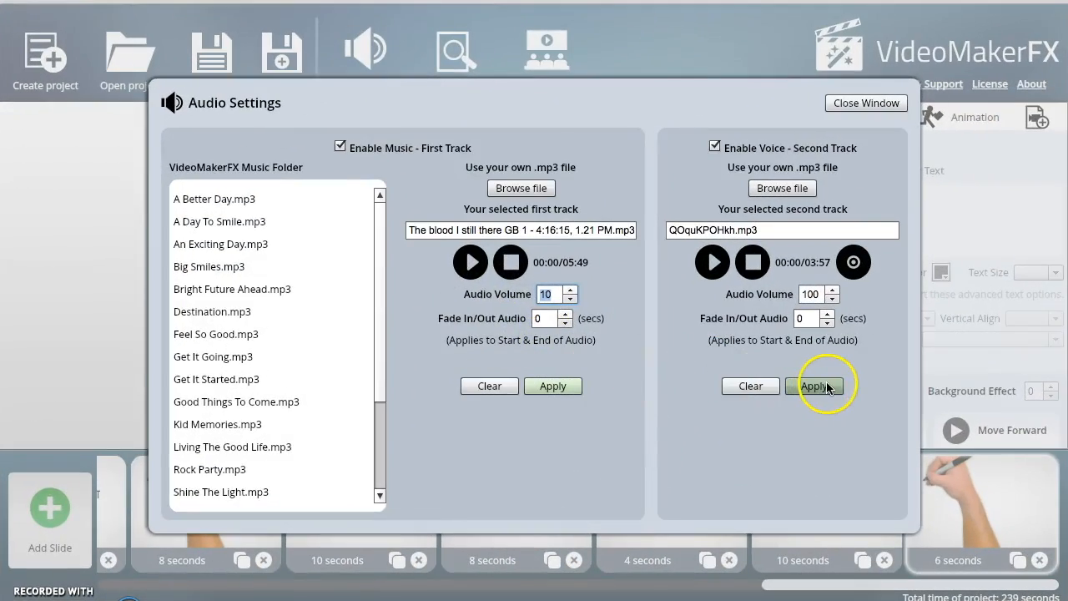
click(826, 387)
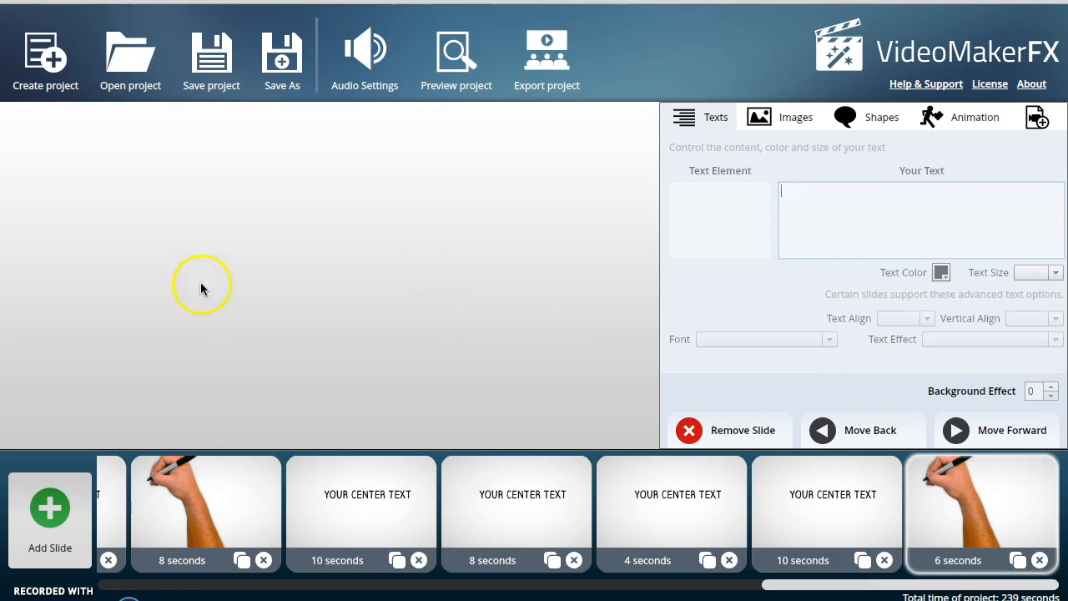
- Preview the project and close the preview window
click(453, 52)
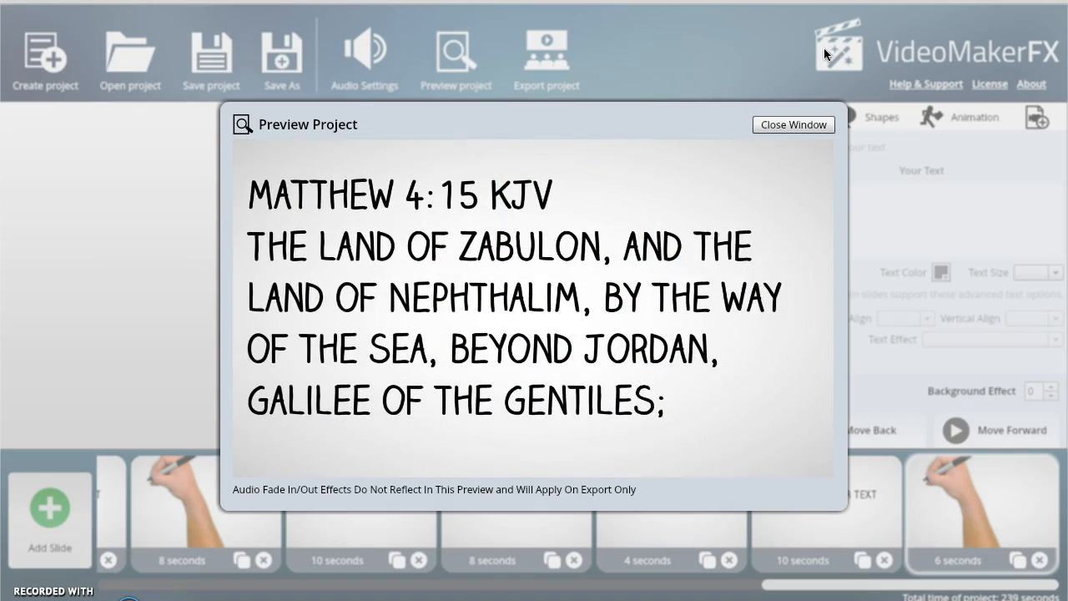
click(791, 124)
click(790, 124)
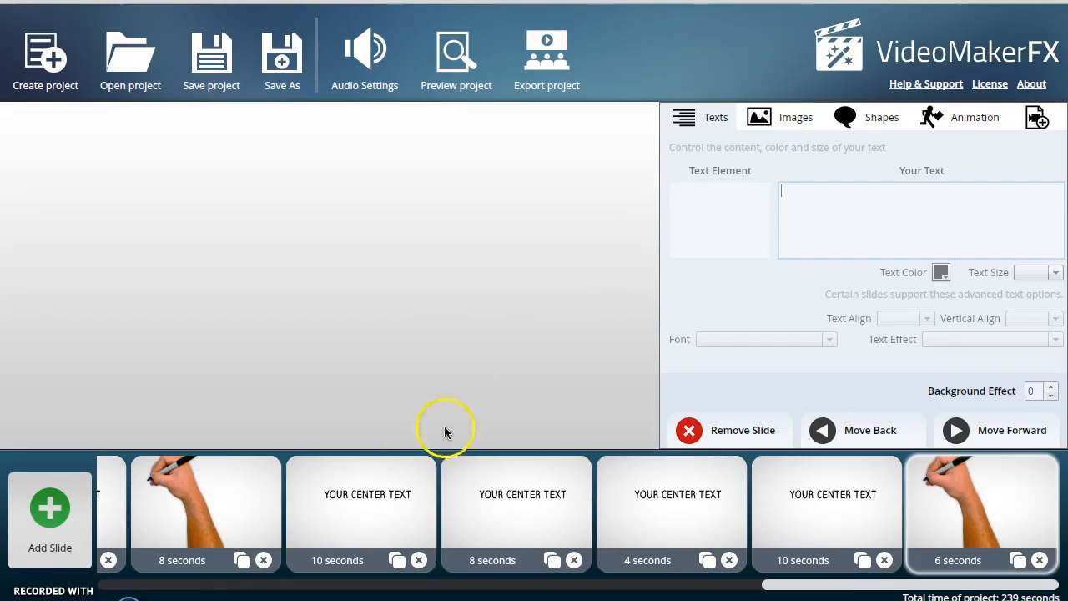
- Browse through the timeline slides to review their texts
click(377, 499)
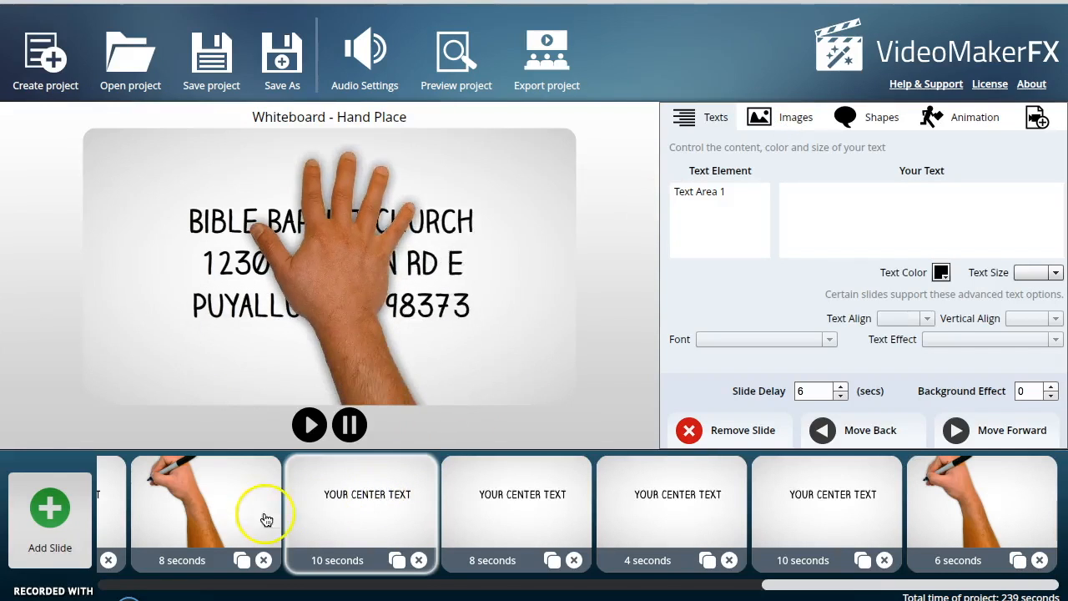
scroll(243, 511, up, 3)
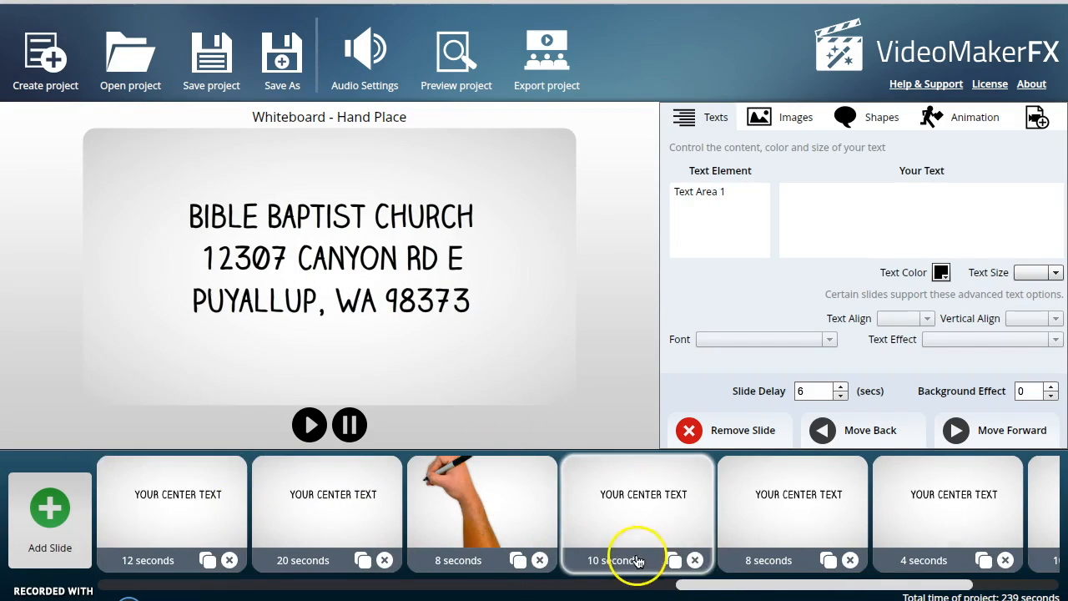
click(471, 590)
drag(471, 590, 342, 565)
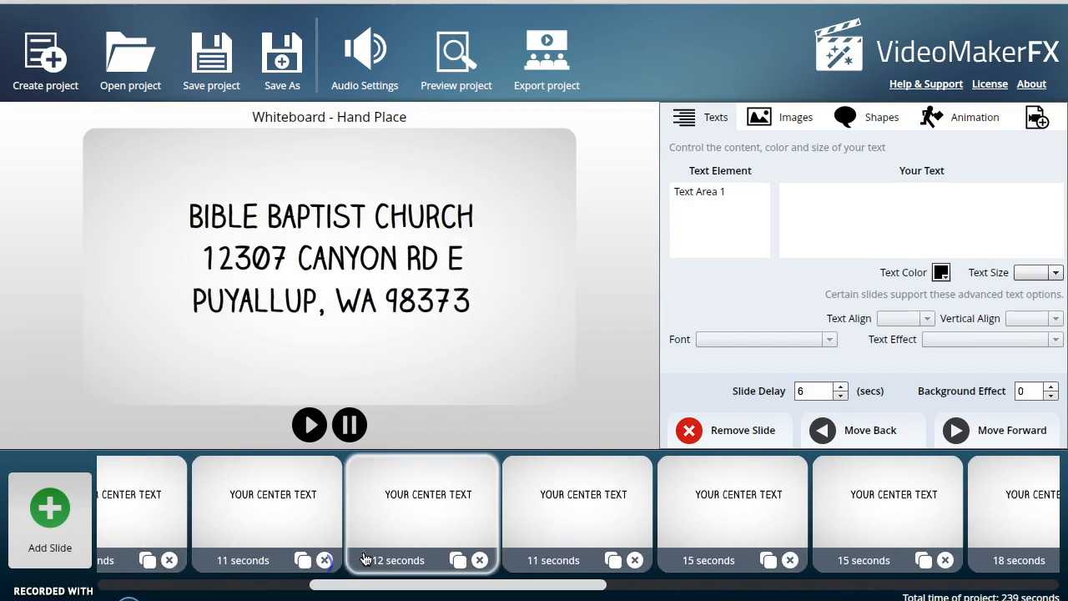
click(242, 505)
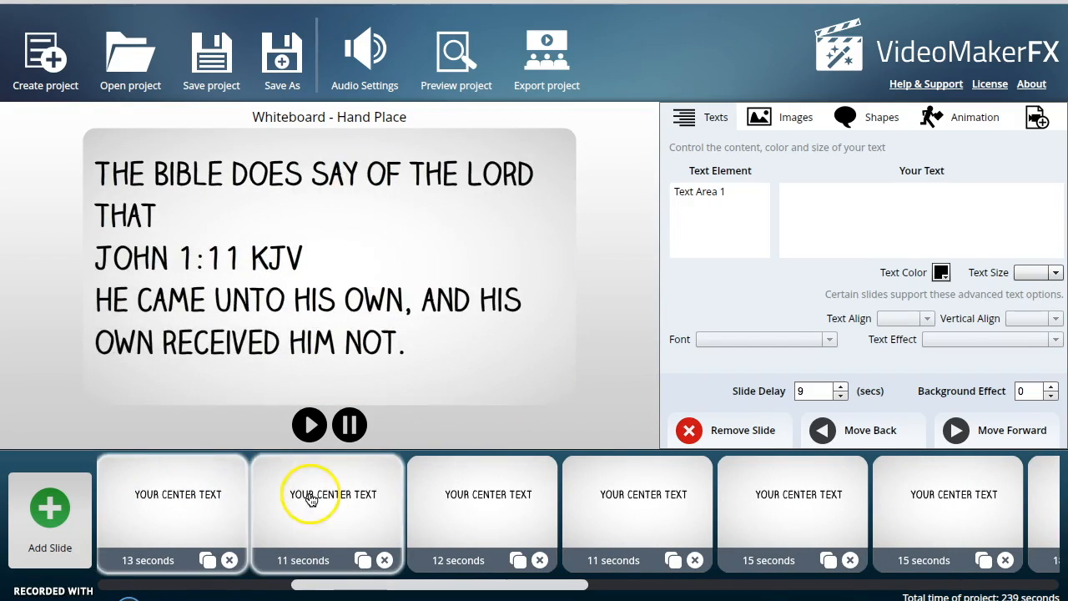
drag(309, 585, 159, 586)
click(371, 501)
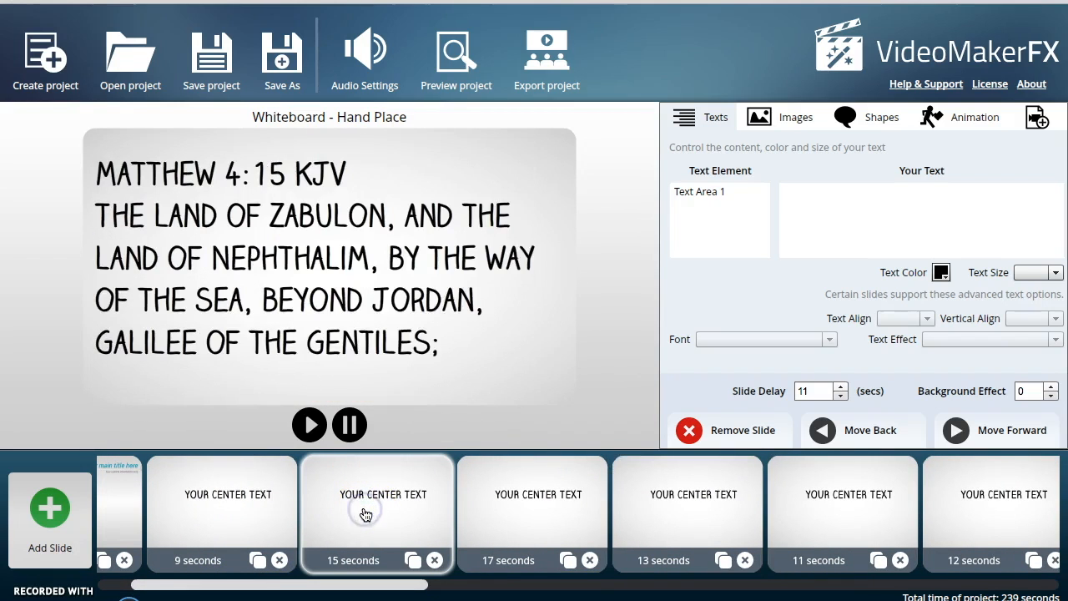
click(554, 509)
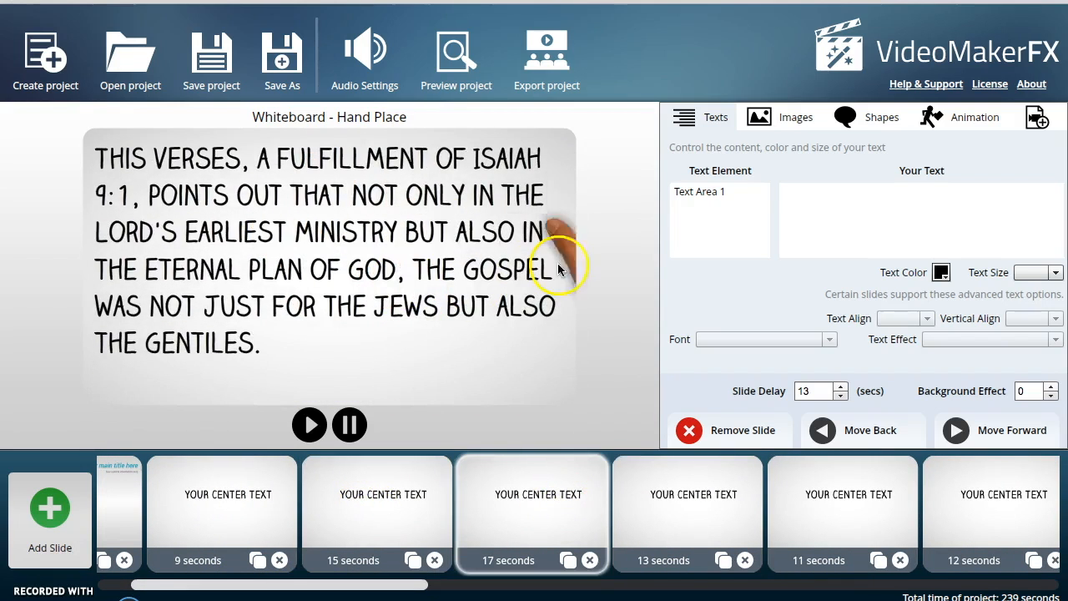
- Correct 'This verses' to 'This verse' in the Isaiah 9:1 fulfillment slide's text
click(697, 192)
click(834, 190)
key(BackSpace)
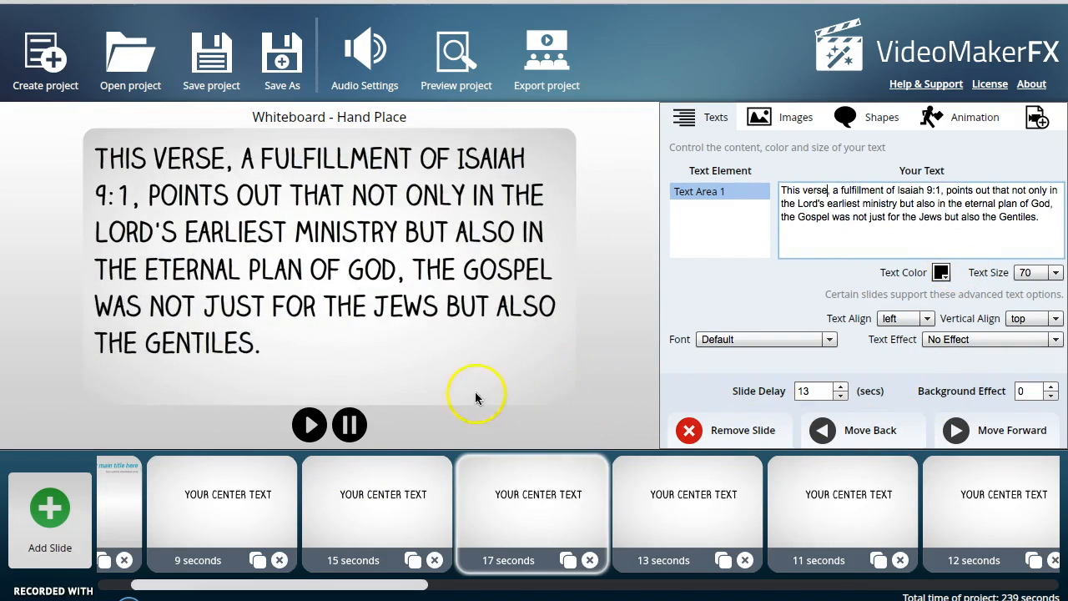
- Export the project to Dropbox as Matthew 4:15.mp4 at 1280 x 720 (HD), Average quality
click(546, 54)
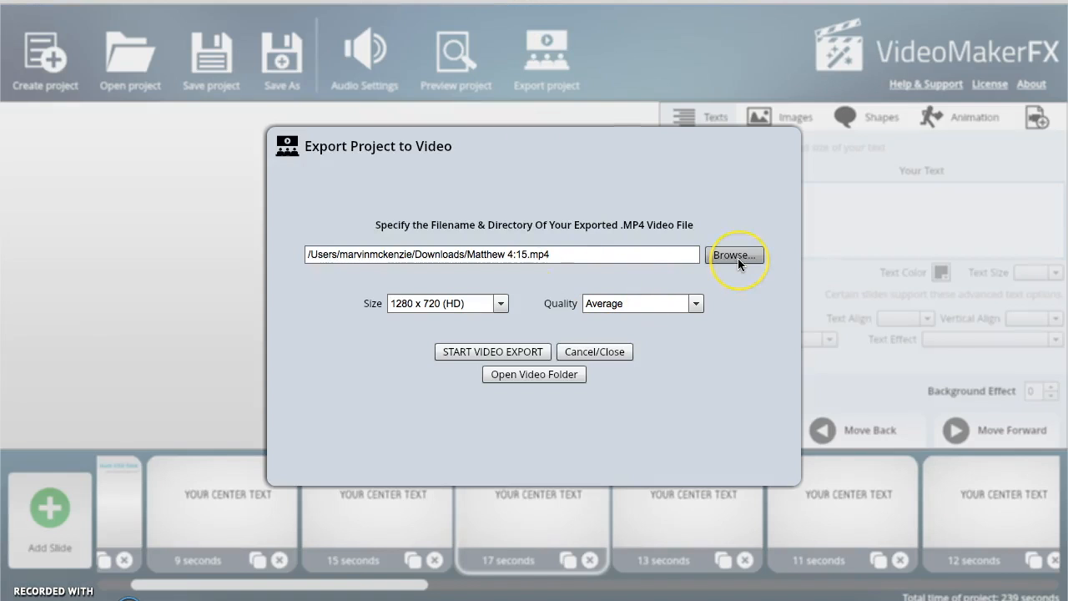
click(738, 258)
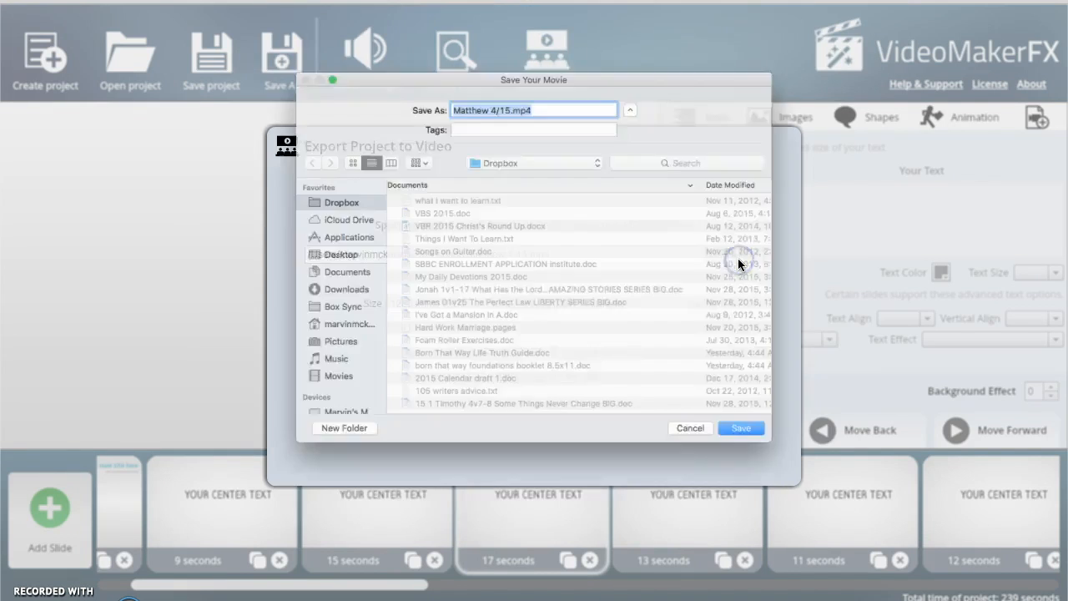
click(787, 470)
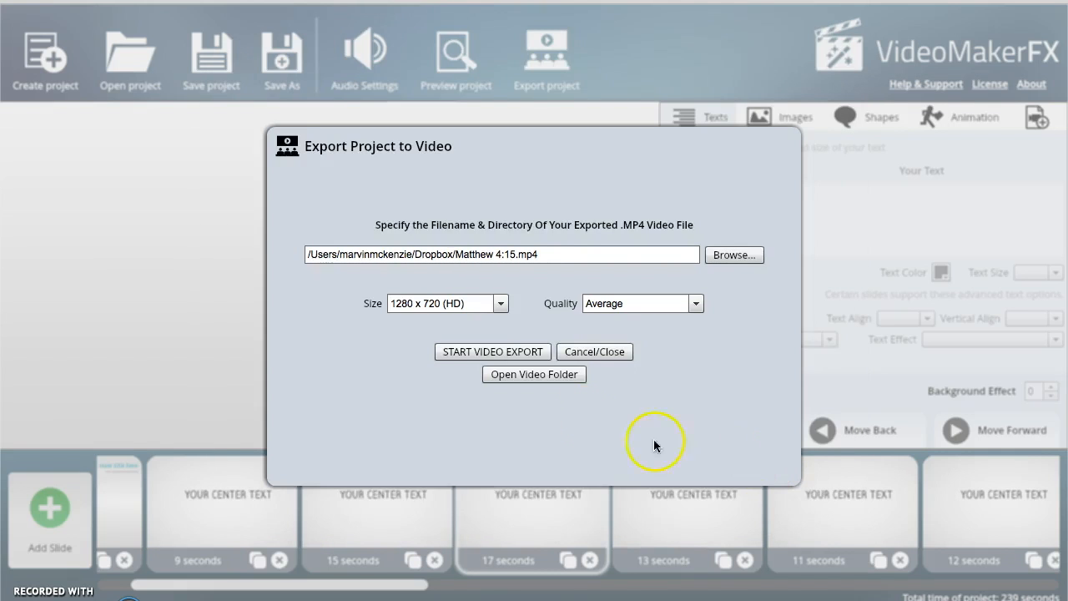
click(513, 348)
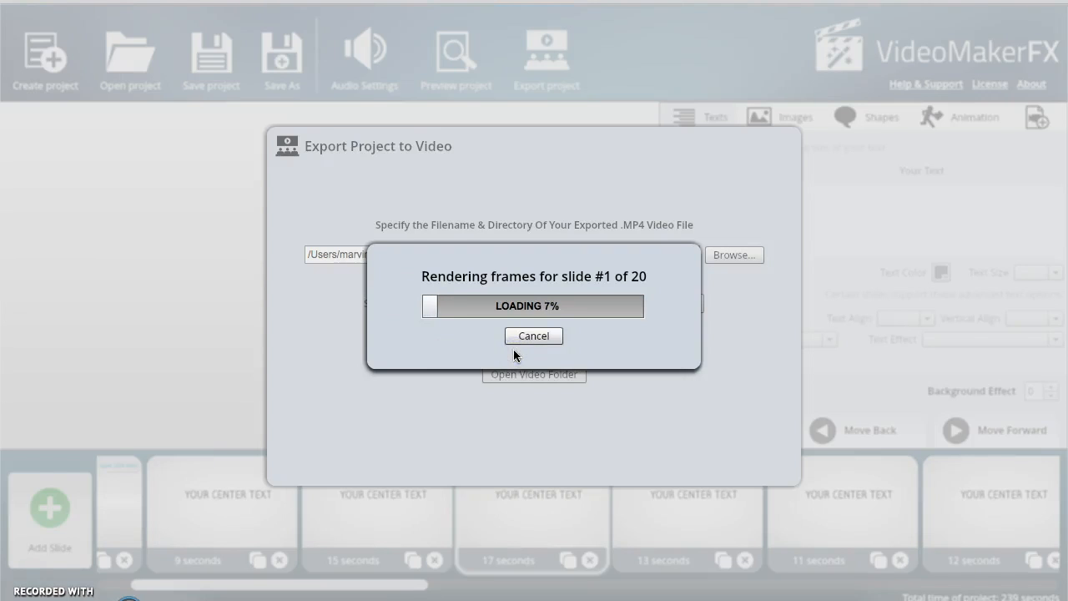